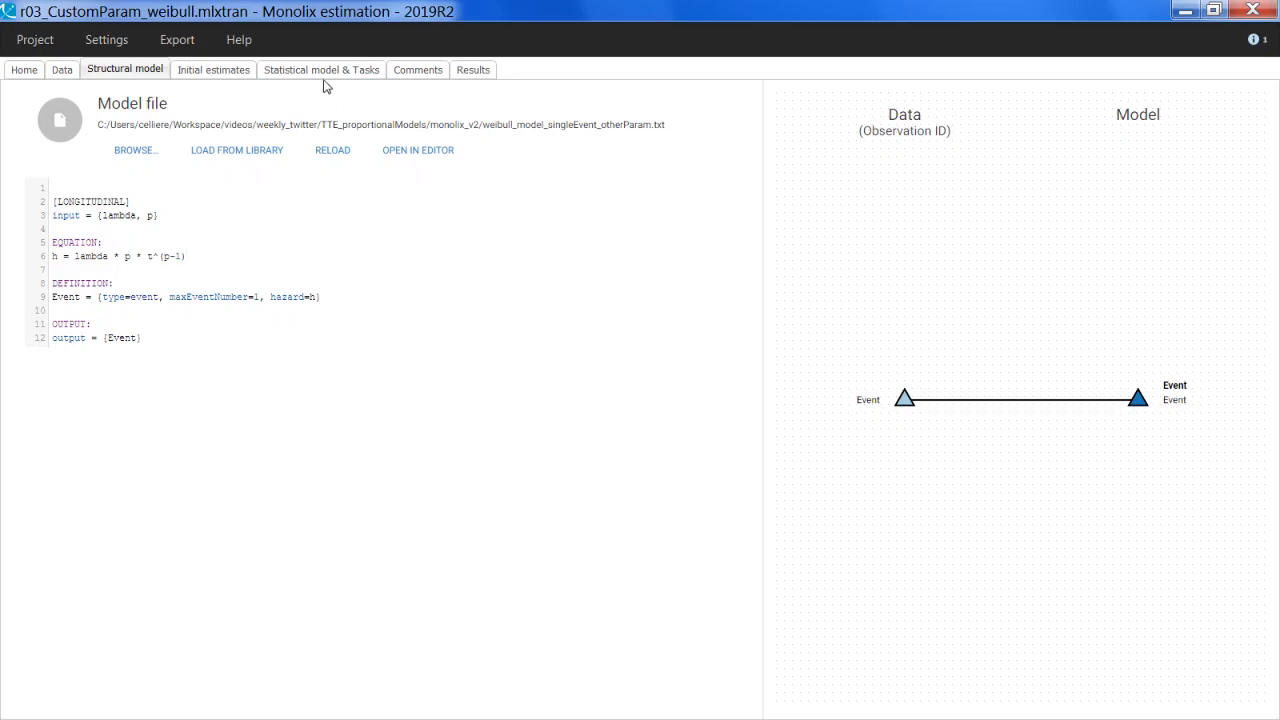
# Step: Run the estimation scenario for the Weibull project and review its population parameter estimates and visual predictive check
pyautogui.click(321, 70)
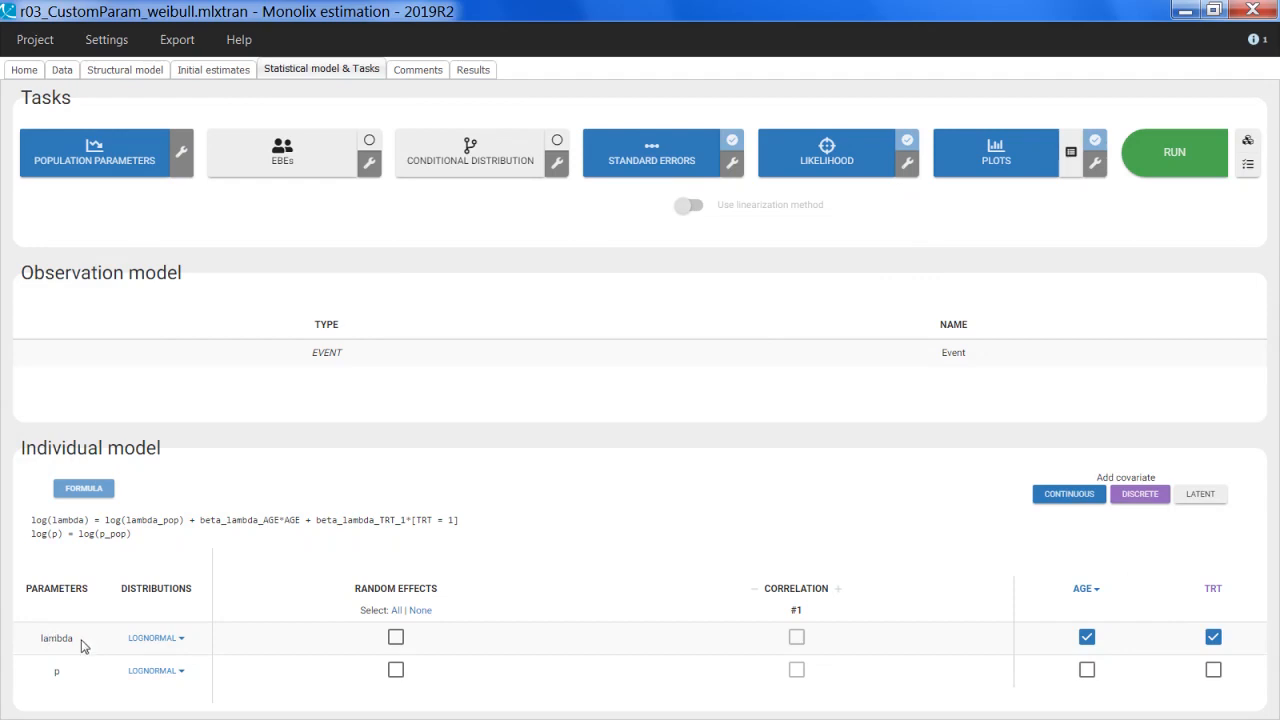
pyautogui.click(1130, 157)
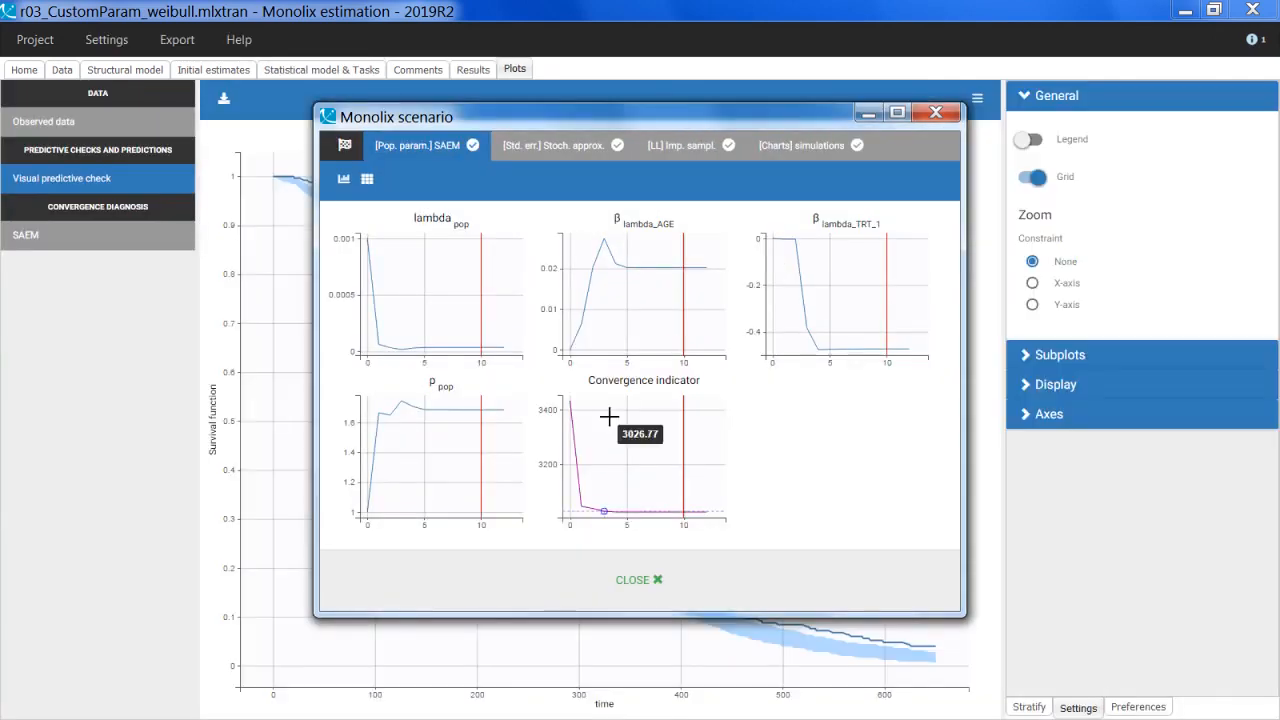
pyautogui.click(638, 579)
pyautogui.click(473, 69)
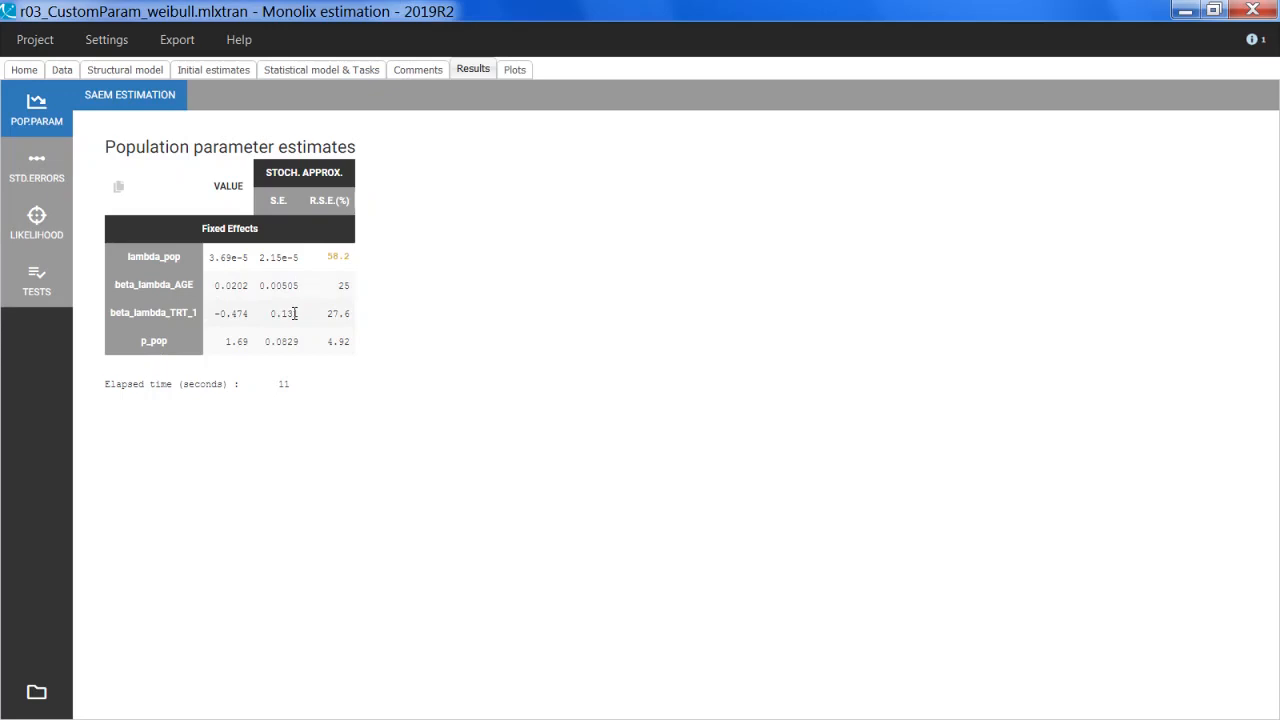
pyautogui.click(513, 69)
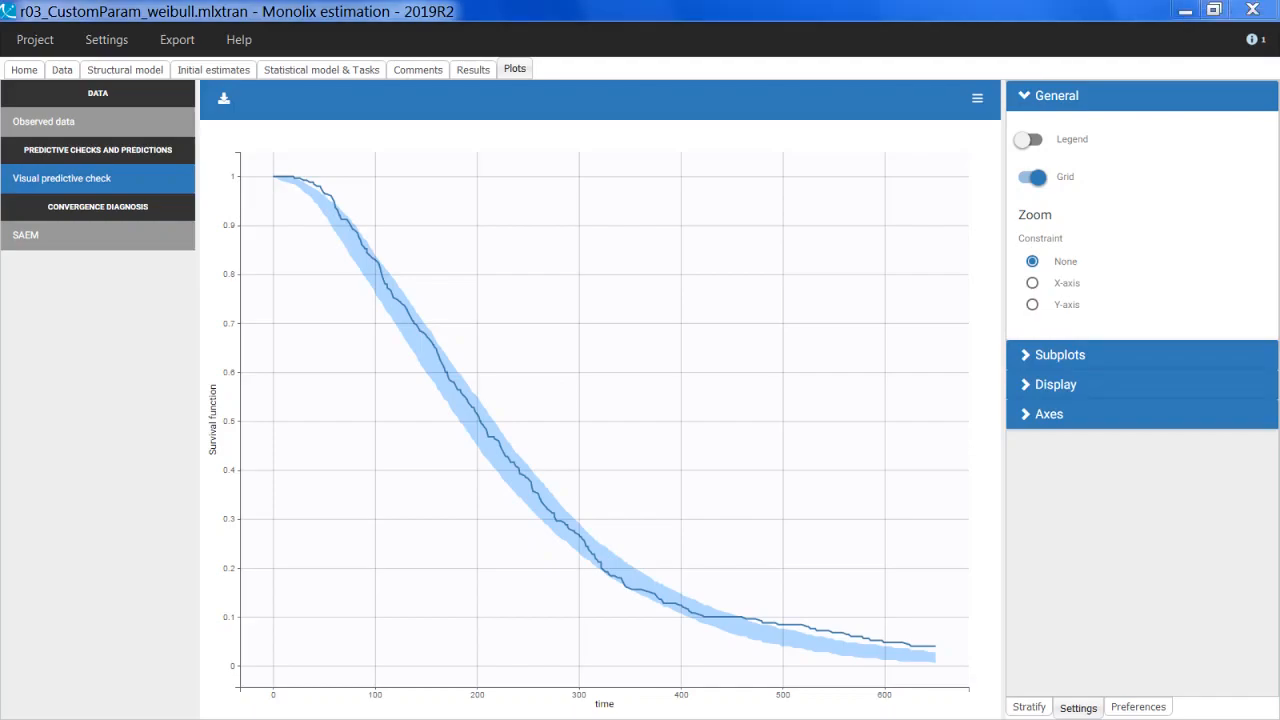
# Step: Switch to the r04_regressor_loglogistic project and examine its TRT and AGE regressor columns and the hazard equation in the structural model
pyautogui.hotkey('alt', 'Tab')
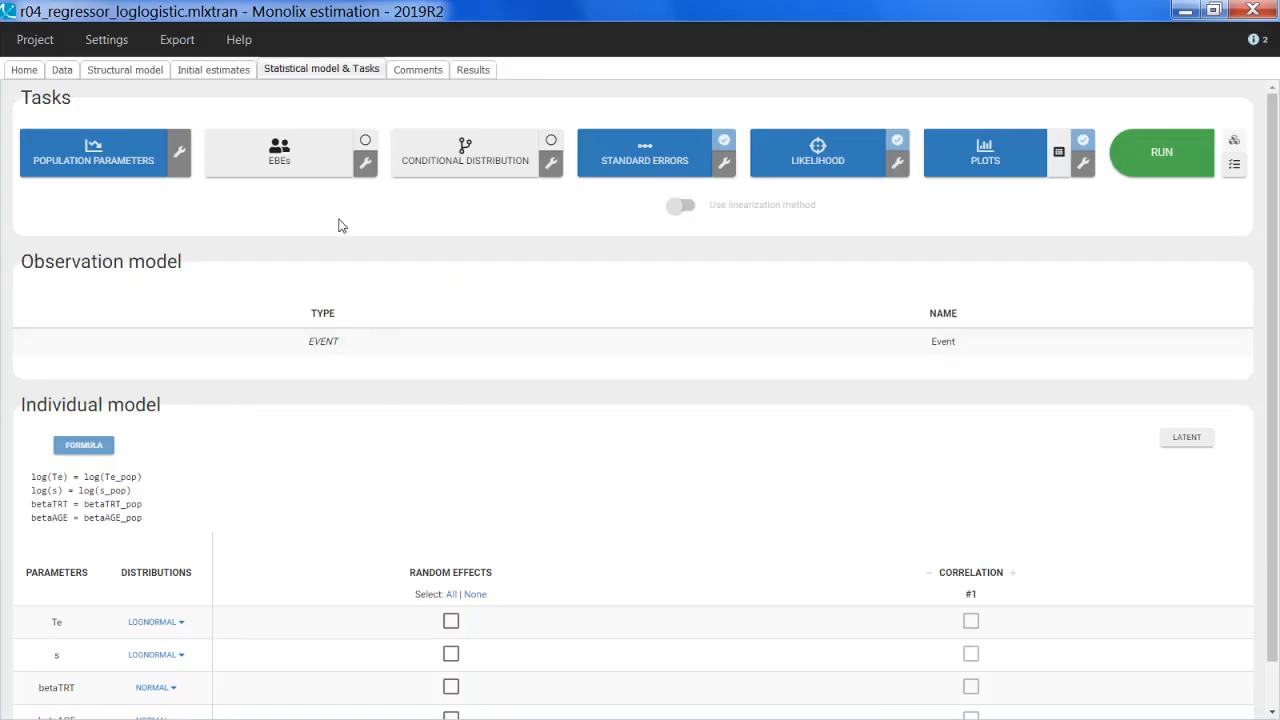
pyautogui.click(70, 70)
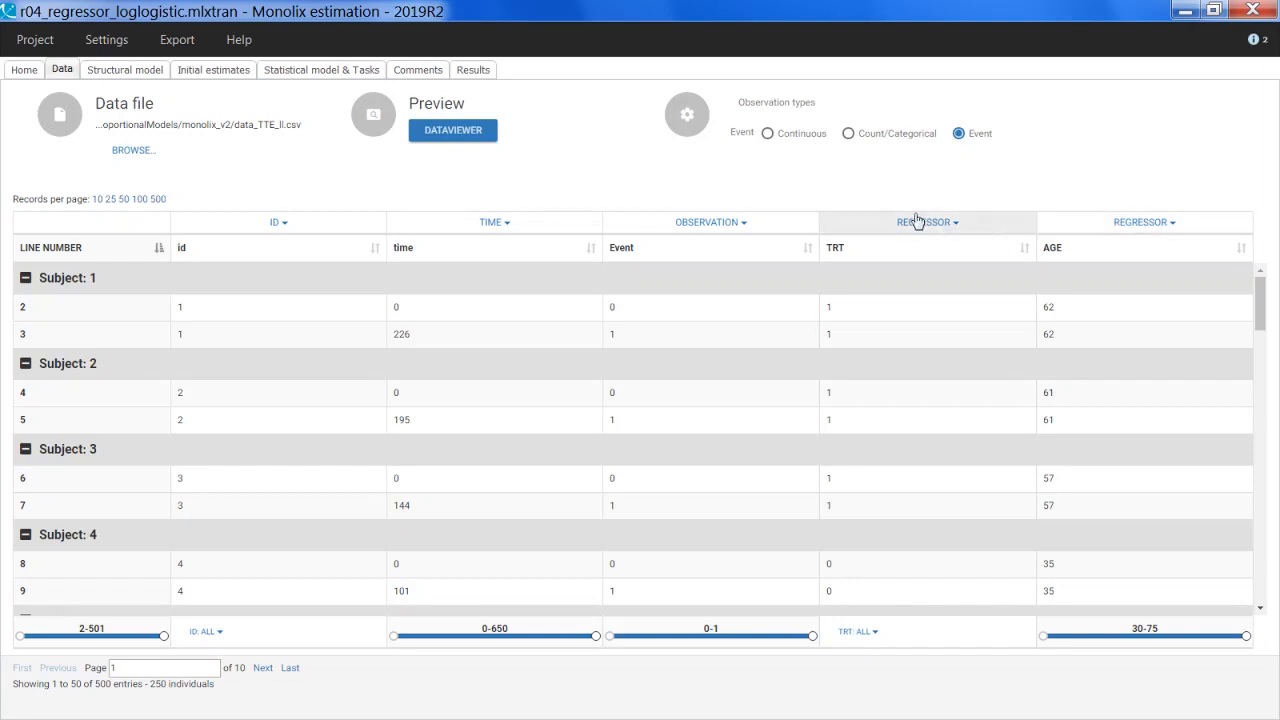
pyautogui.click(125, 72)
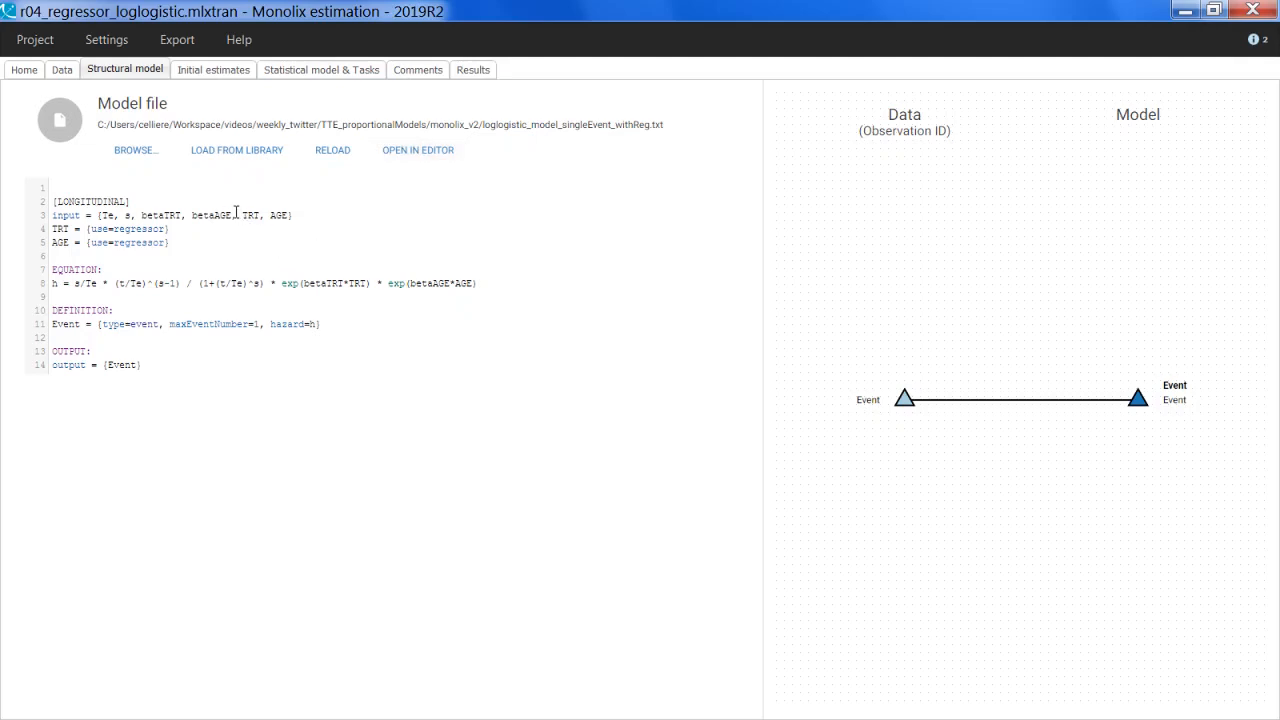
pyautogui.moveTo(171, 246); pyautogui.dragTo(44, 233)
pyautogui.click(189, 246)
pyautogui.moveTo(74, 285); pyautogui.dragTo(371, 285)
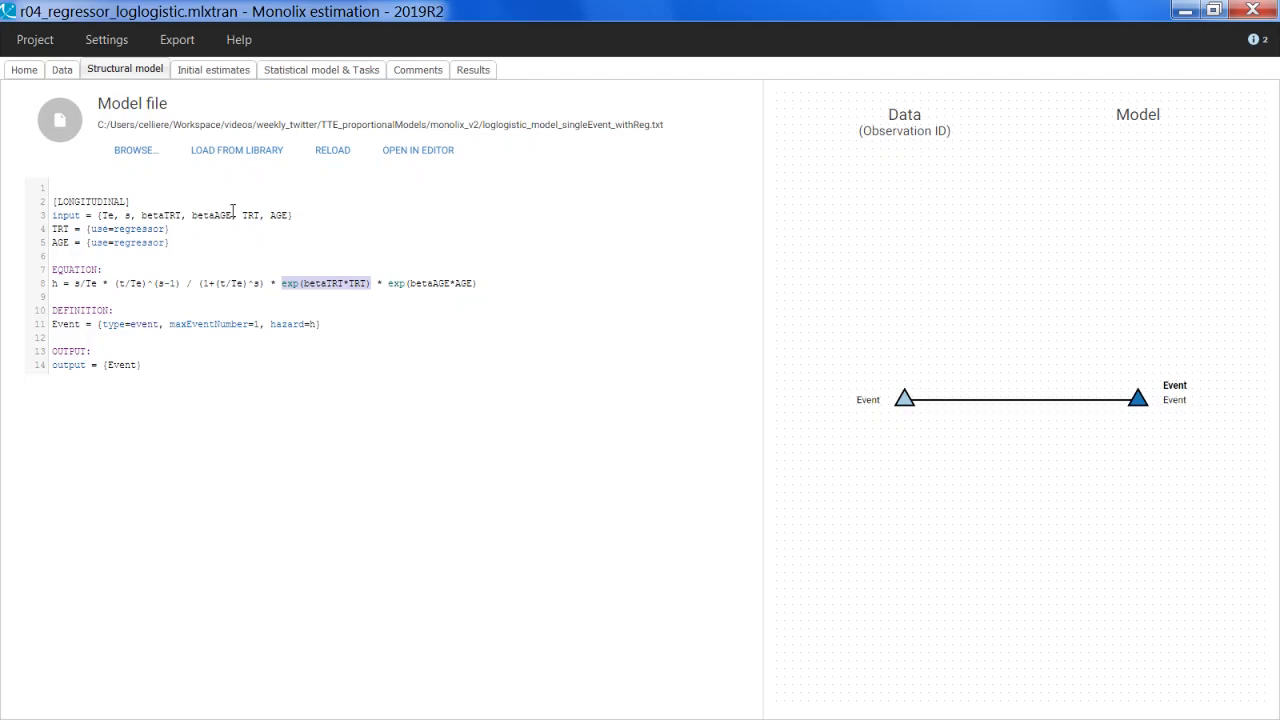
pyautogui.click(352, 321)
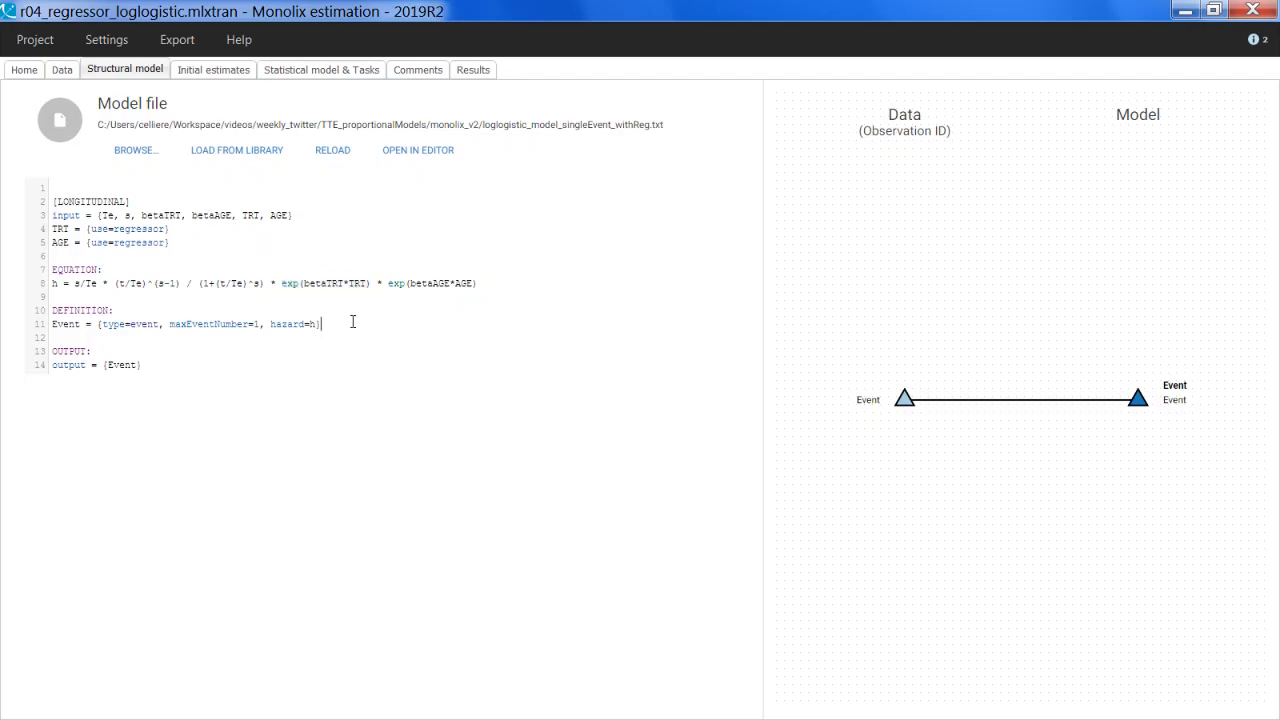
# Step: Check the individual model parameters of the log-logistic project, run its estimation scenario and dismiss the scenario window
pyautogui.click(306, 74)
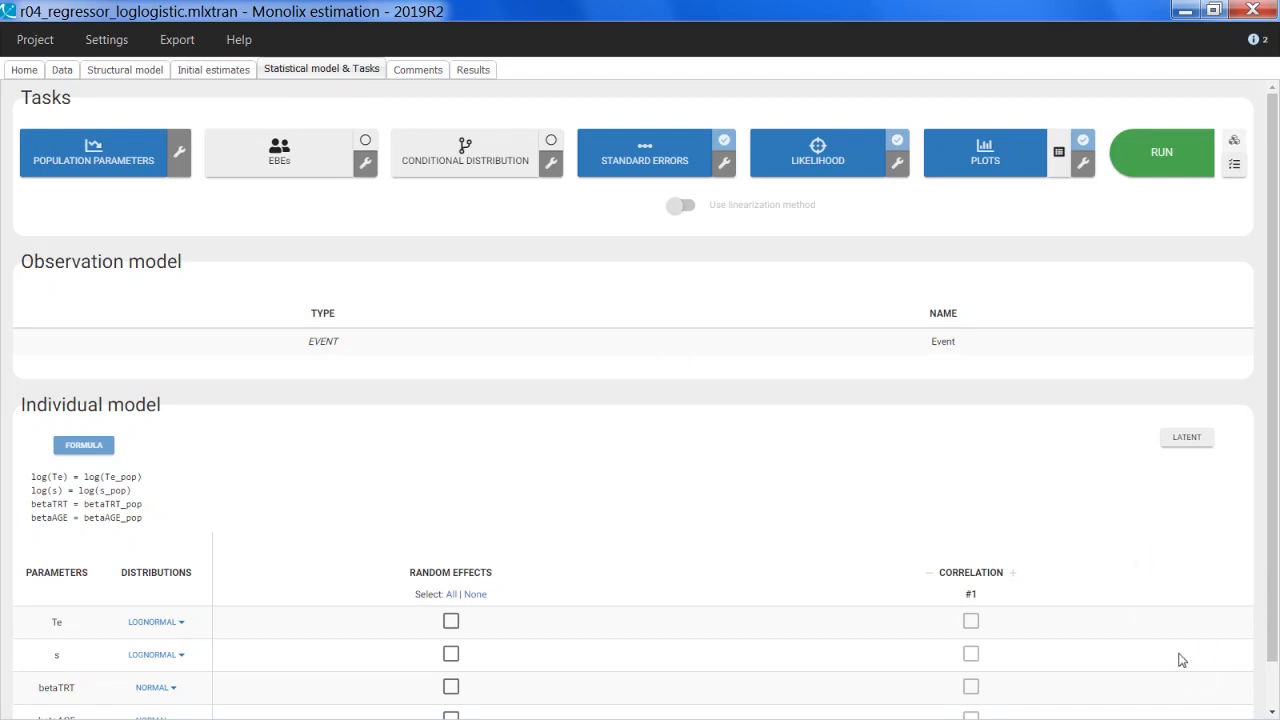
pyautogui.scroll(-1, 663, 466)
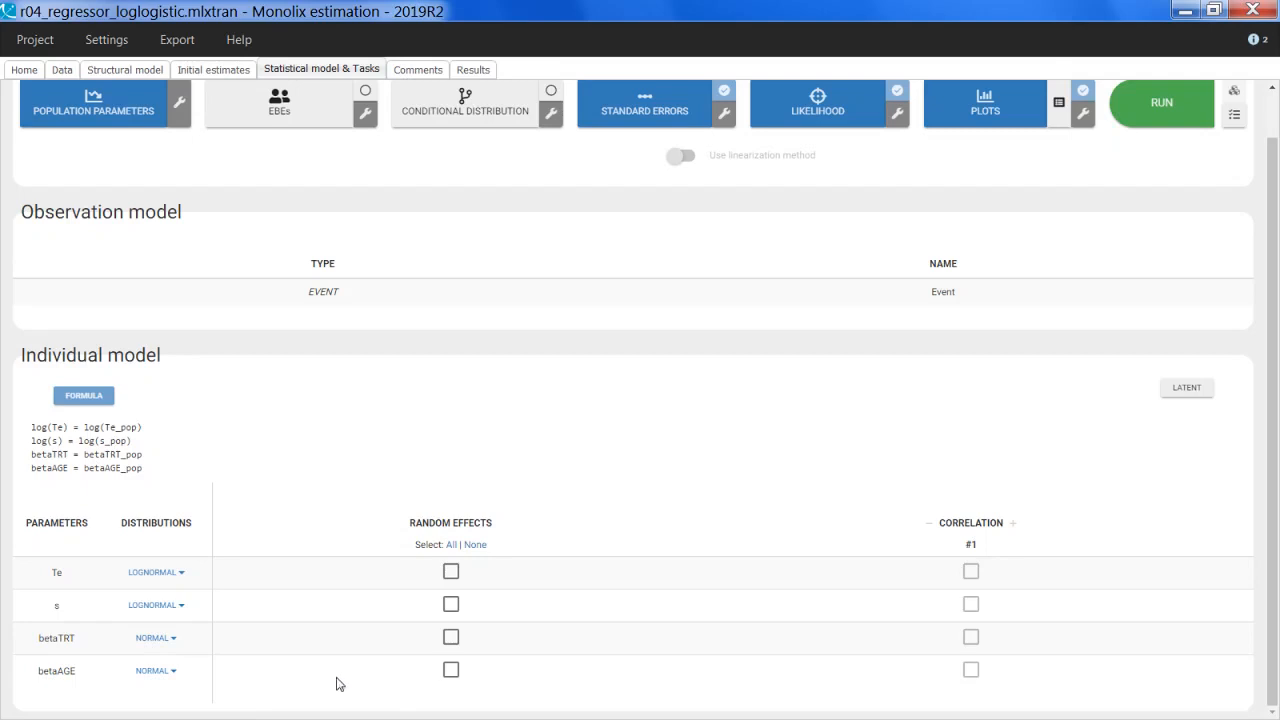
pyautogui.click(1140, 118)
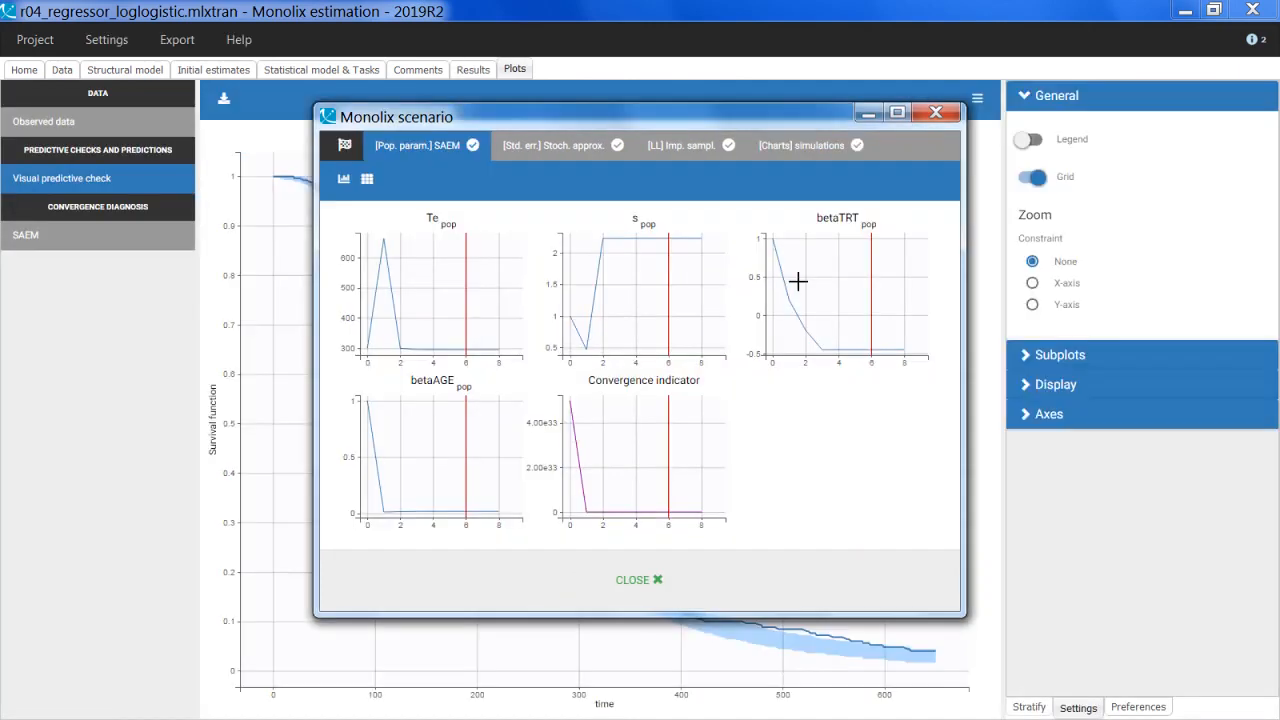
pyautogui.click(637, 580)
# Step: Review the population parameter estimates and the visual predictive check of the log-logistic regressor run
pyautogui.click(478, 69)
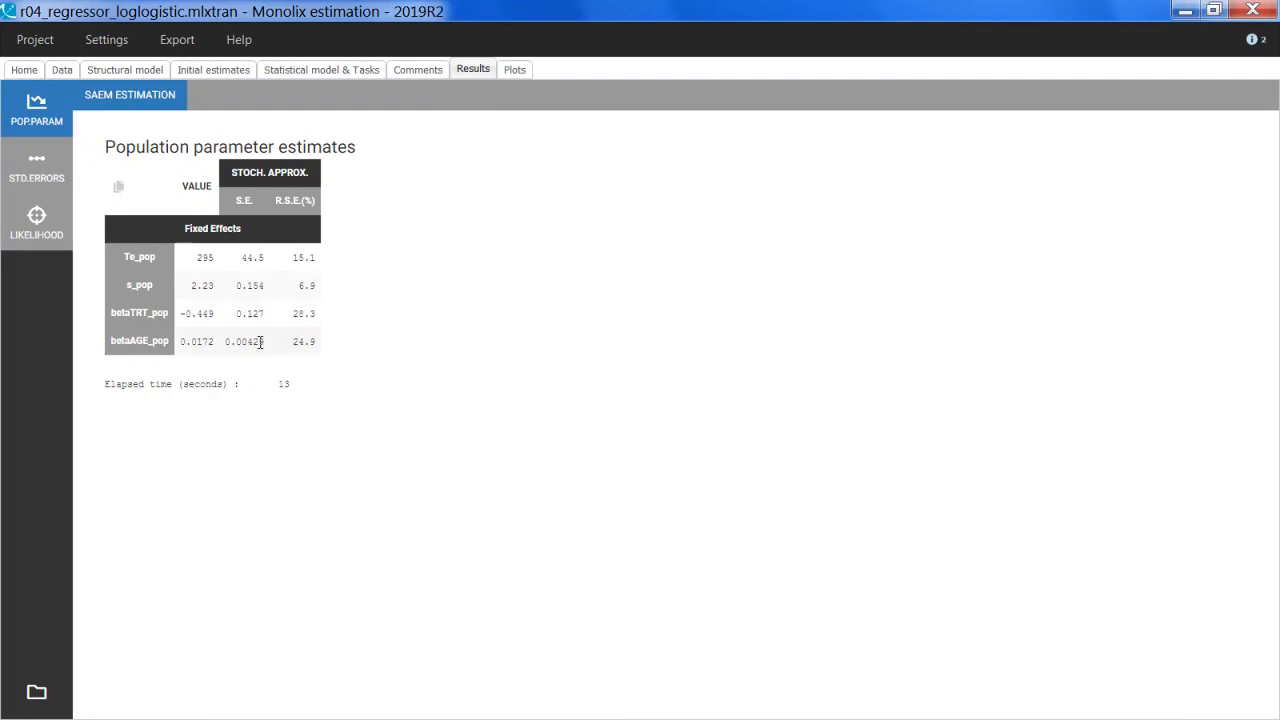
pyautogui.click(520, 69)
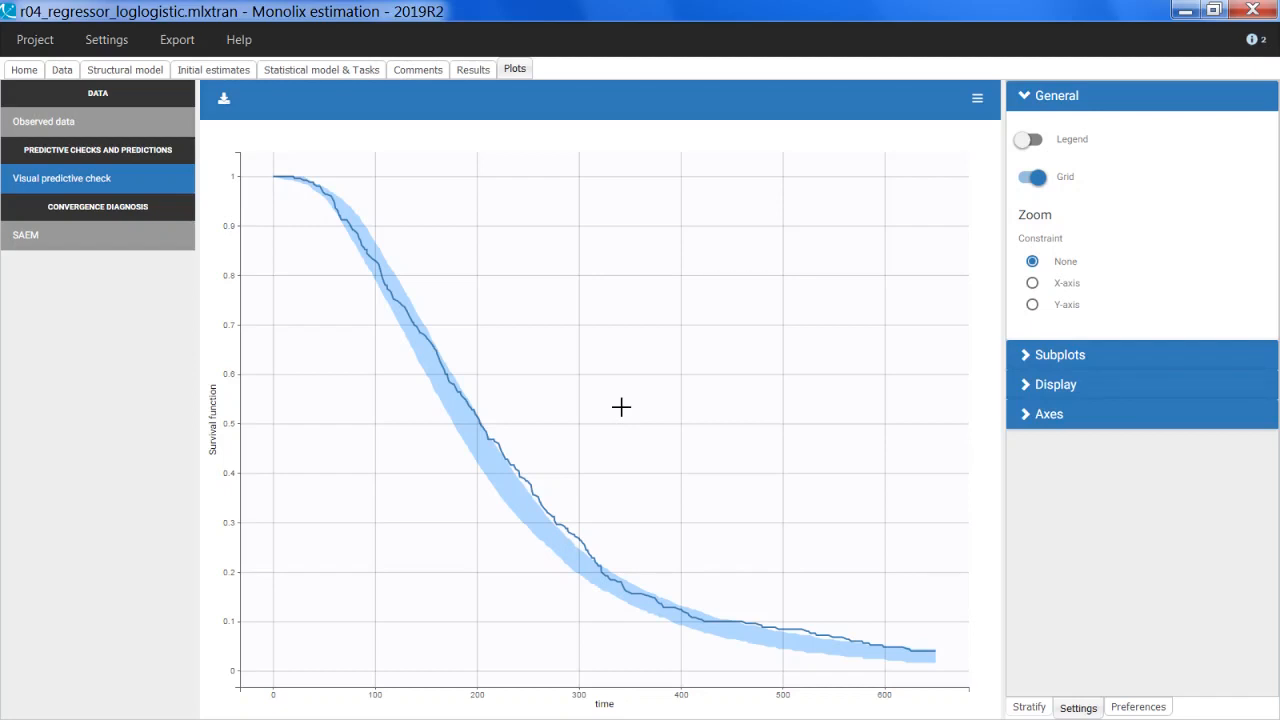
pyautogui.click(329, 72)
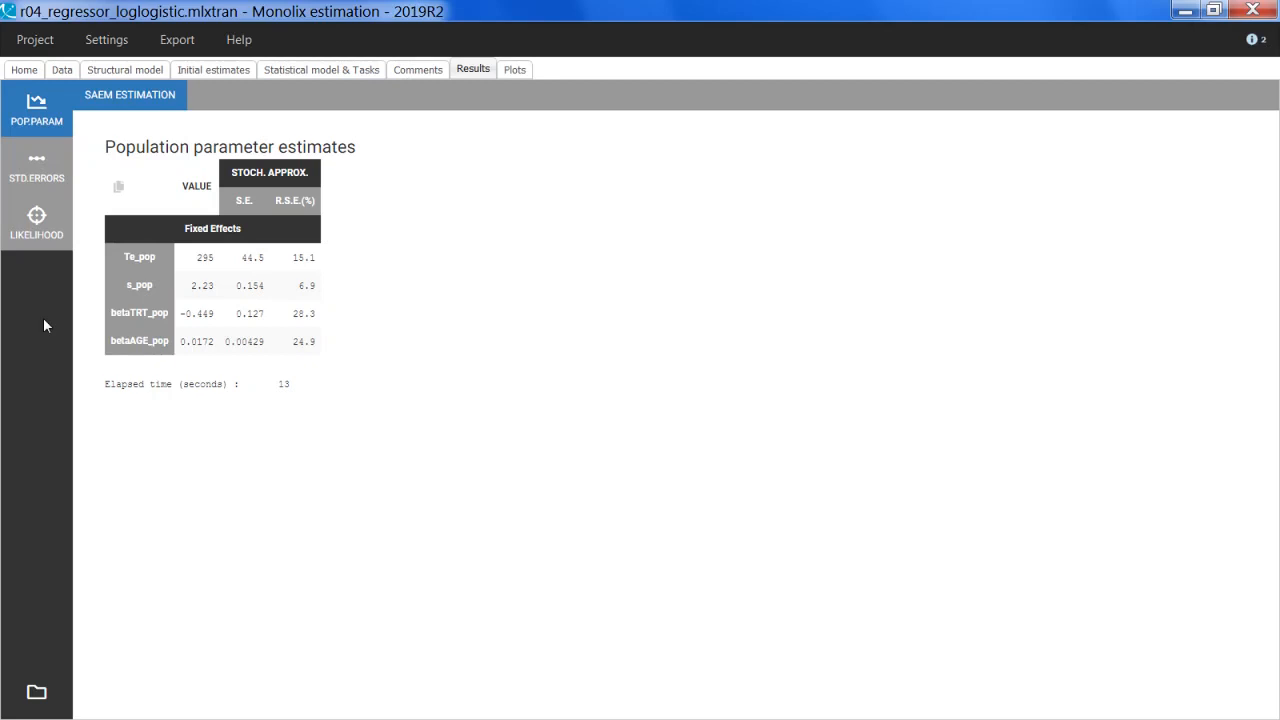
# Step: Load loglogistic_model_singleEvent.txt from the TTE model library, filtered by Loglogistic, no delay and single event, as the structural model
pyautogui.click(150, 70)
pyautogui.click(244, 150)
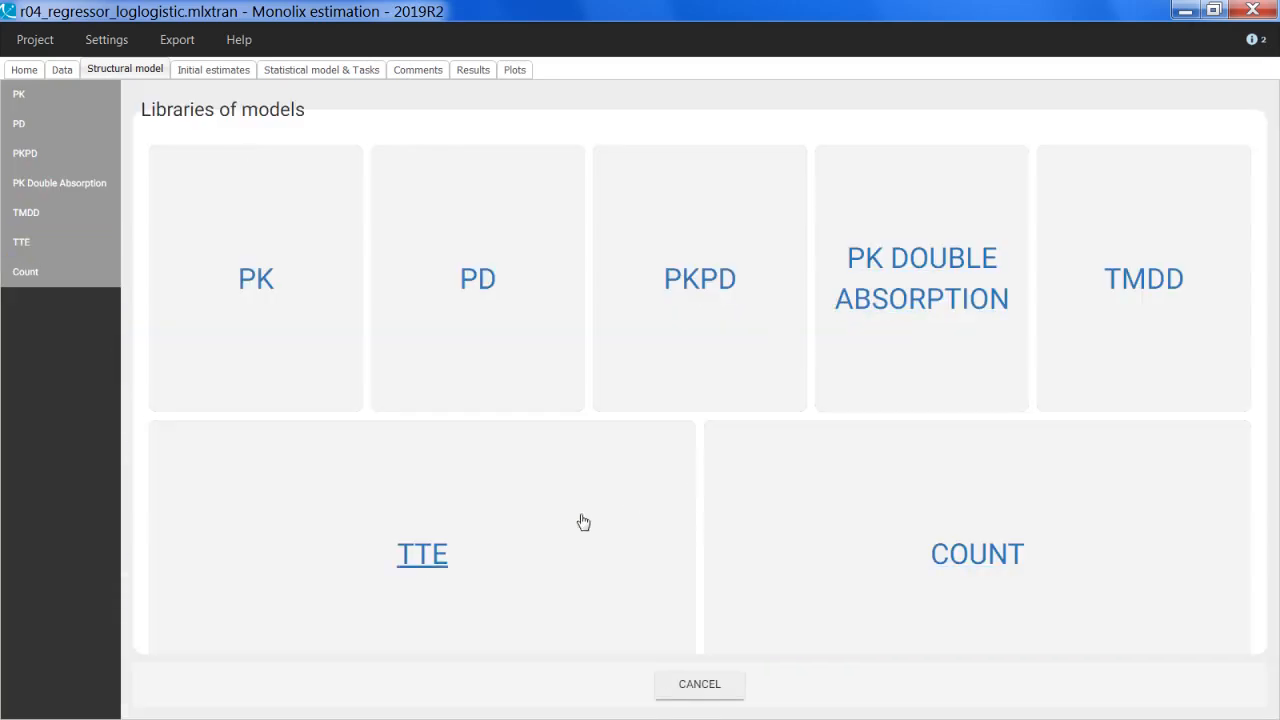
pyautogui.click(423, 551)
pyautogui.click(155, 214)
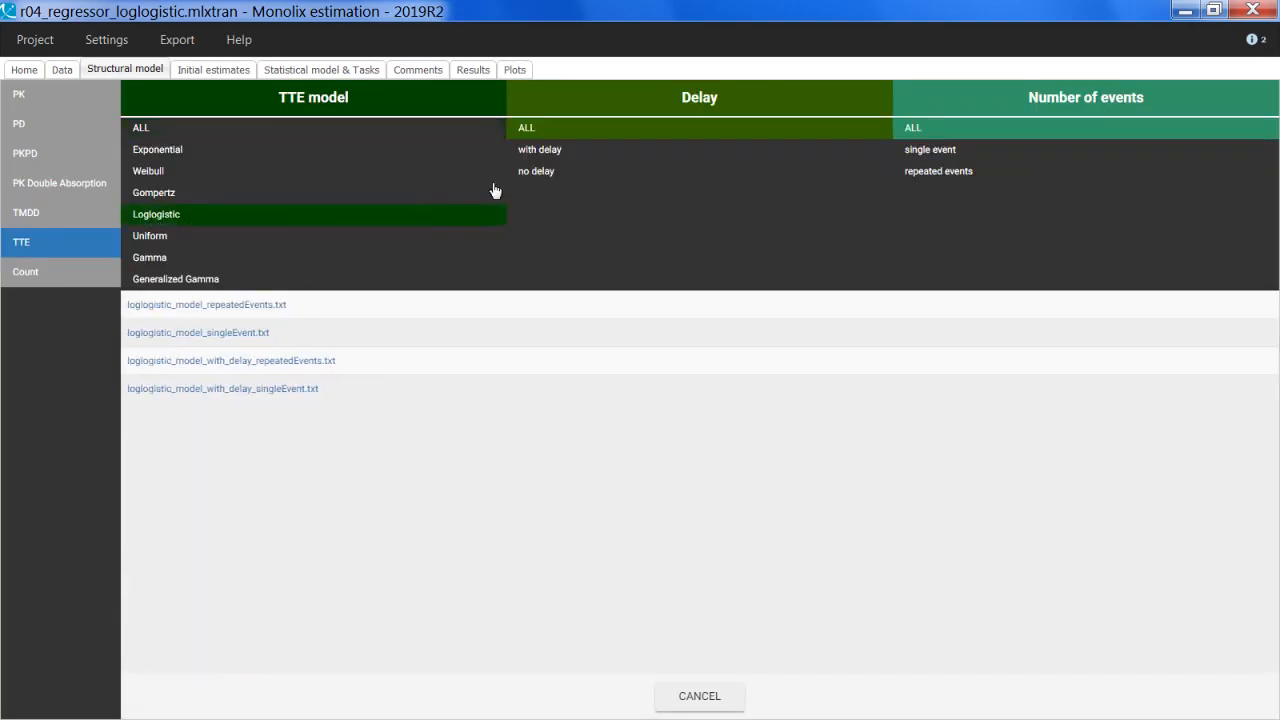
pyautogui.click(522, 172)
pyautogui.click(955, 152)
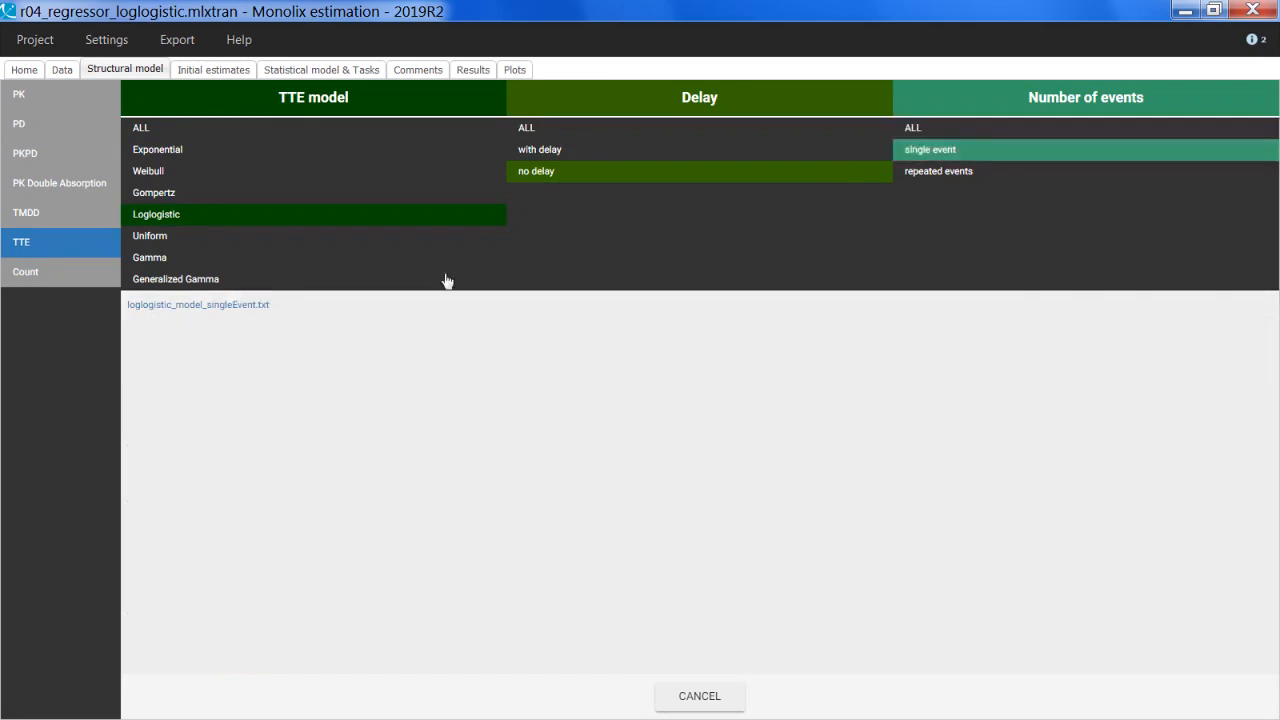
pyautogui.click(188, 307)
pyautogui.click(127, 70)
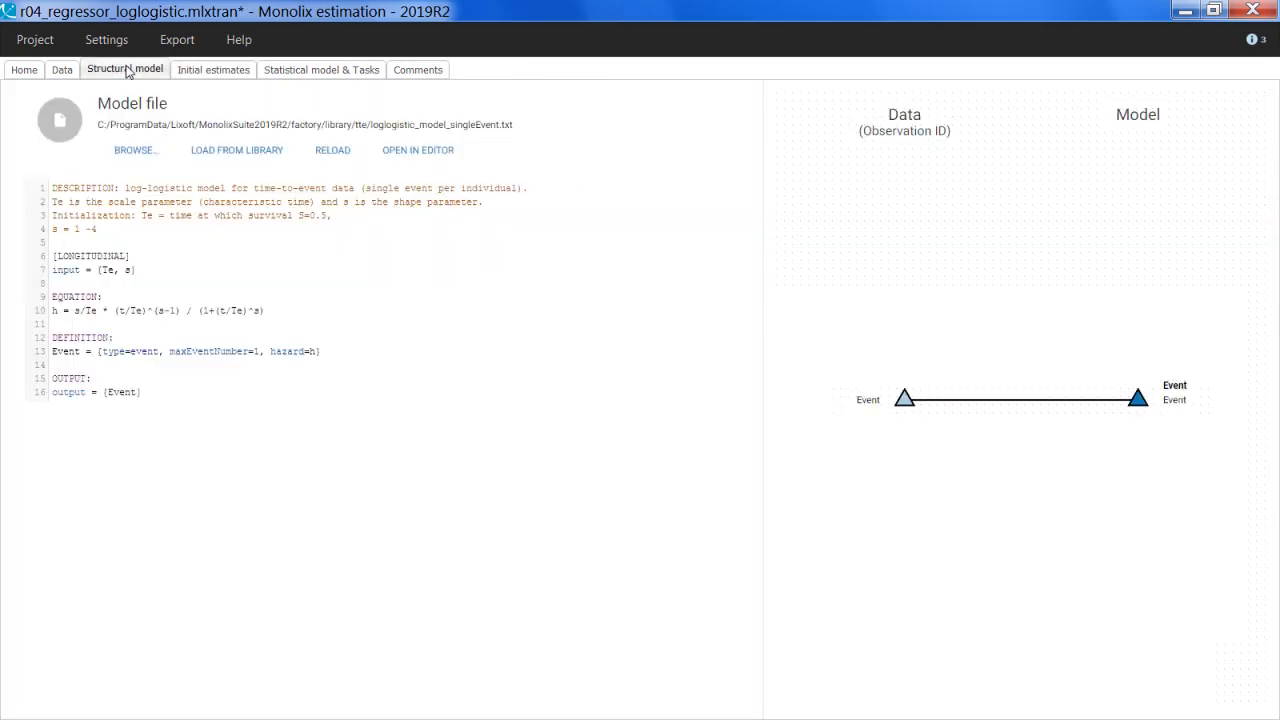
# Step: Open the model in the editor, multiply the hazard h by h_cov and add h_cov to the input list
pyautogui.click(430, 155)
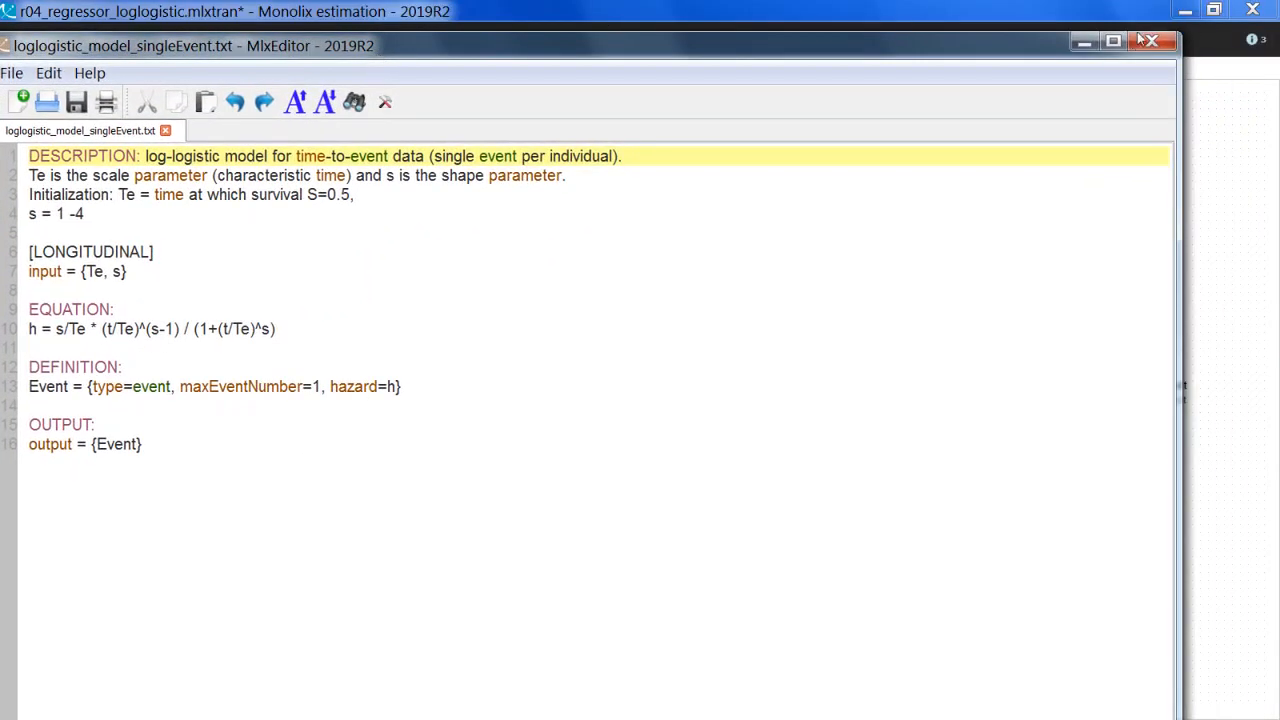
pyautogui.click(1113, 41)
pyautogui.click(327, 288)
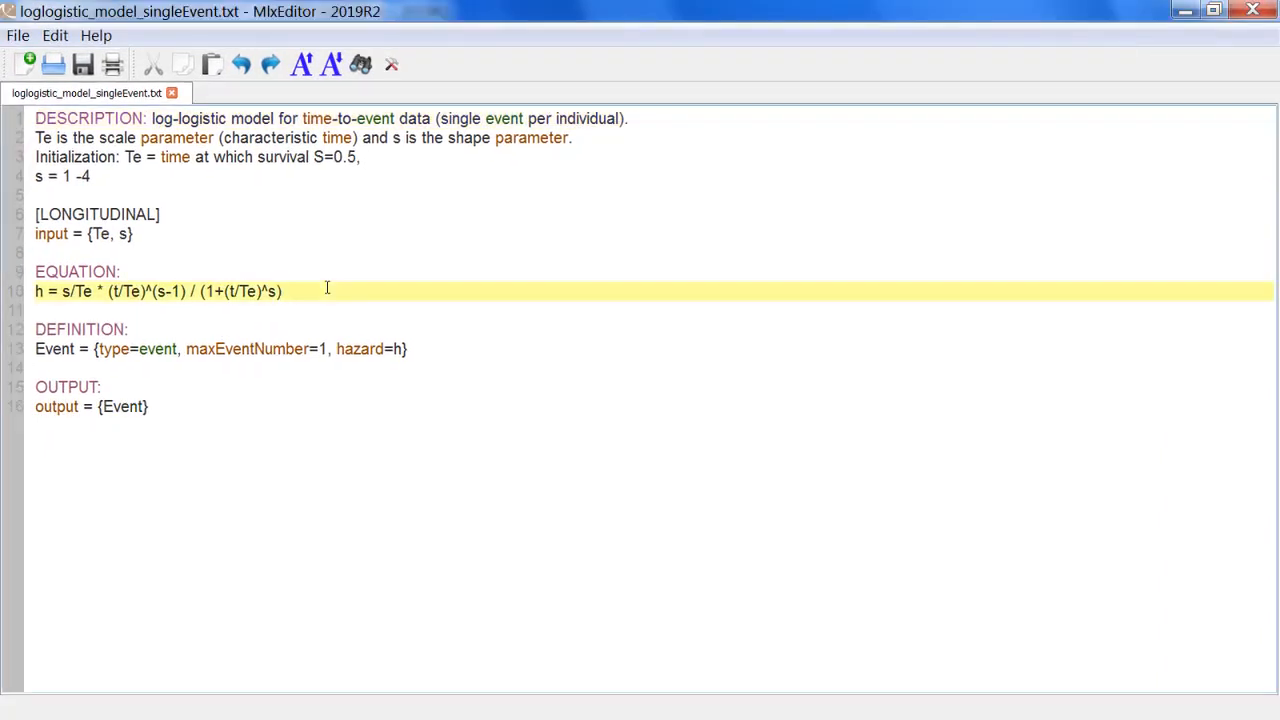
pyautogui.write('*')
pyautogui.click(196, 233)
pyautogui.write(', h_')
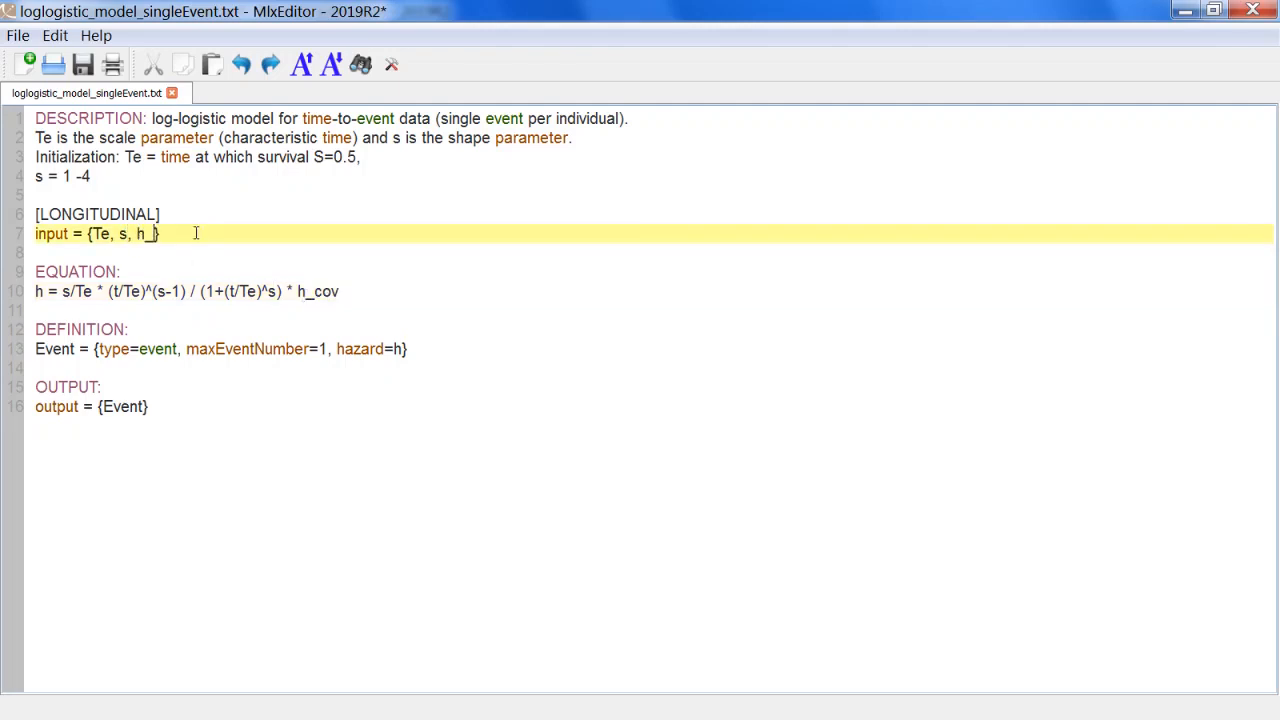
pyautogui.write('cov')
# Step: Save the edited model as loglogistic_model_singleEvent_dummy.txt in the monolix_v2 folder and return to the Monolix project
pyautogui.click(17, 35)
pyautogui.click(76, 208)
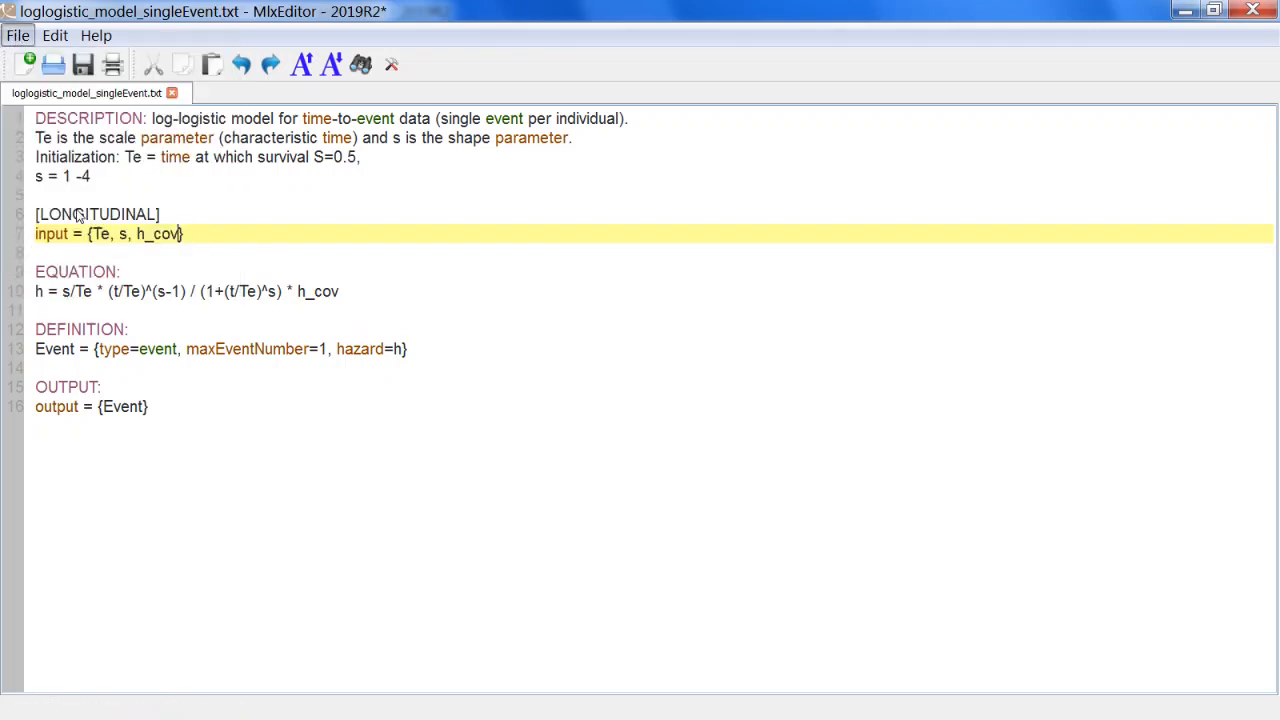
pyautogui.click(118, 180)
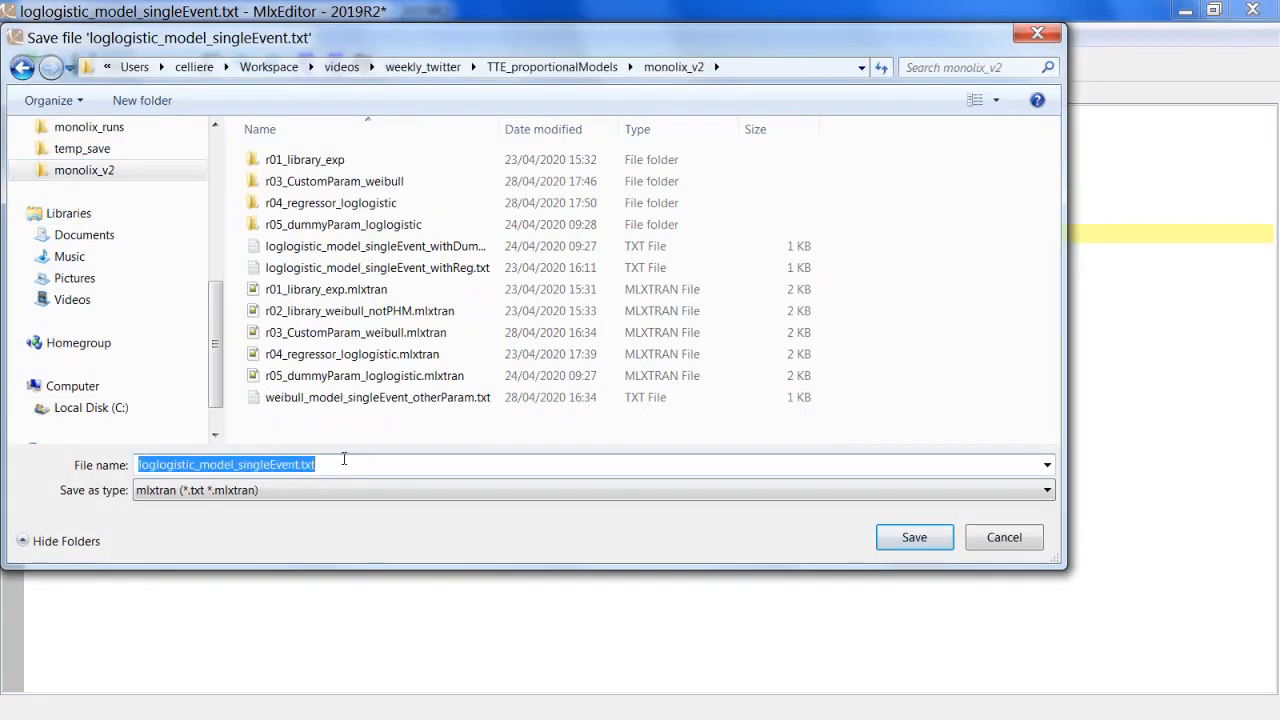
pyautogui.click(301, 464)
pyautogui.write('_dummy')
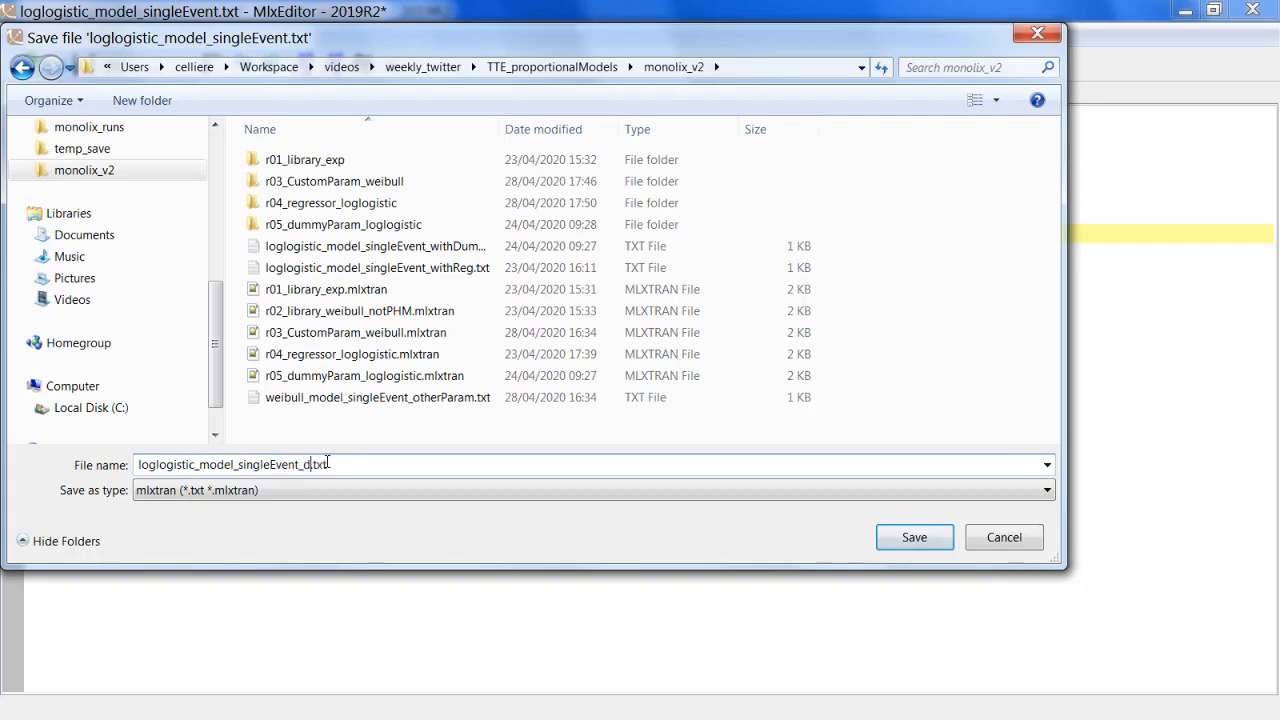
pyautogui.press('Return')
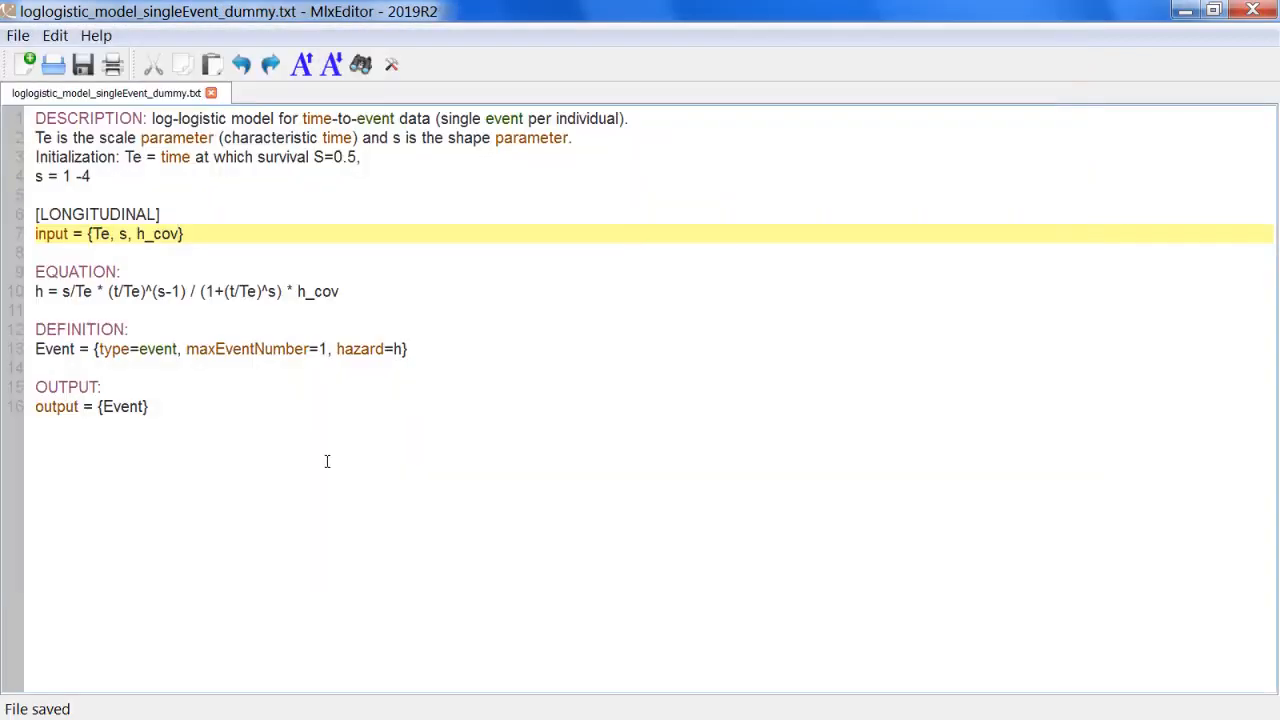
pyautogui.click(1184, 12)
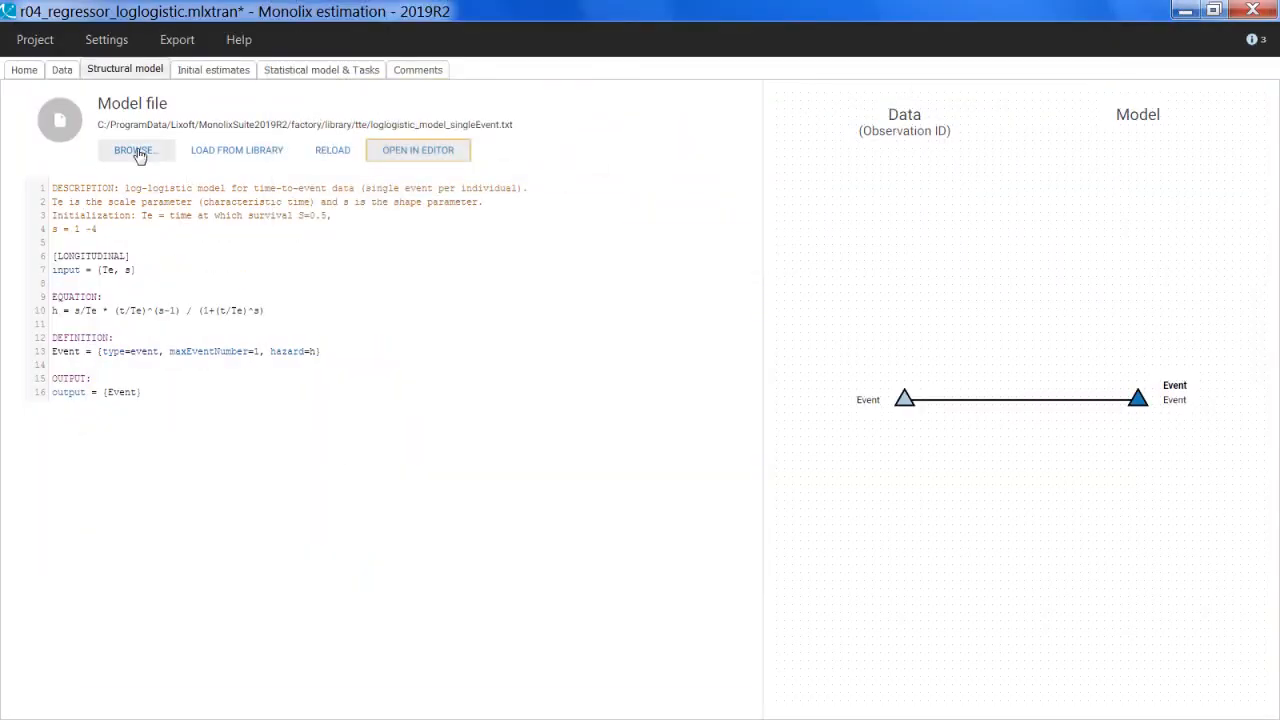
# Step: Load loglogistic_model_singleEvent_dummy.txt from the monolix_v2 folder as the structural model
pyautogui.click(136, 152)
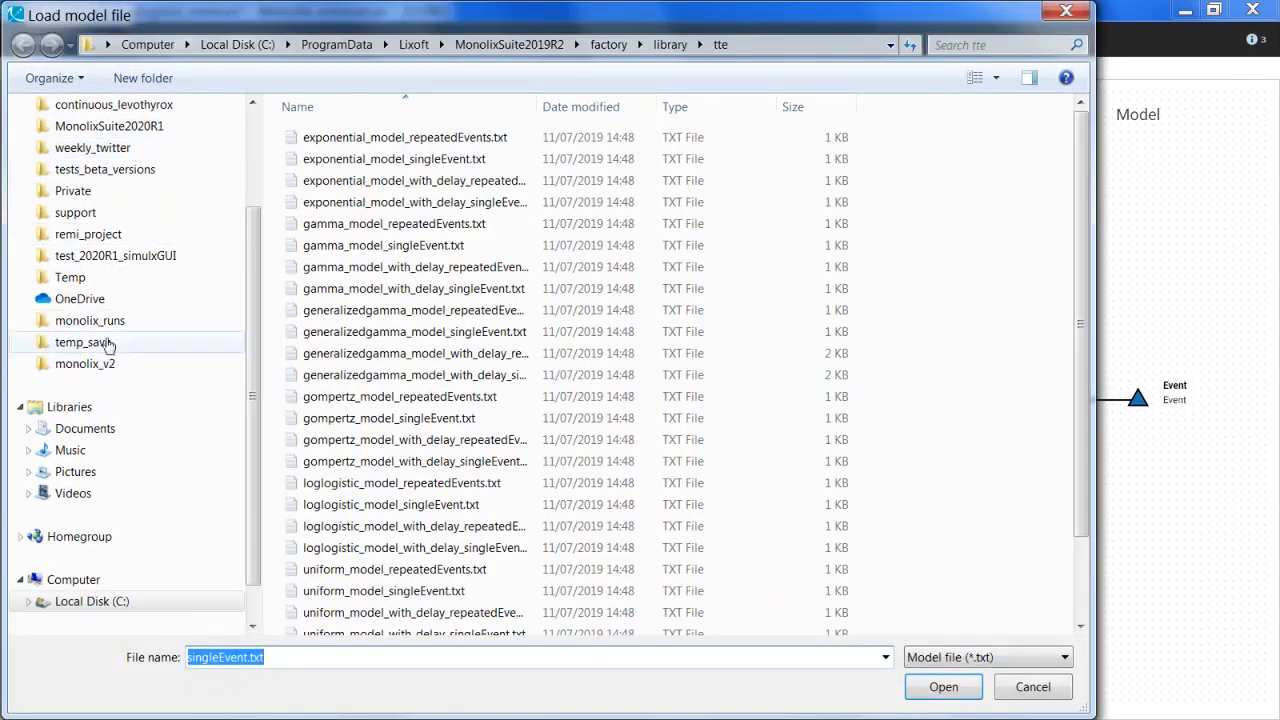
pyautogui.click(100, 365)
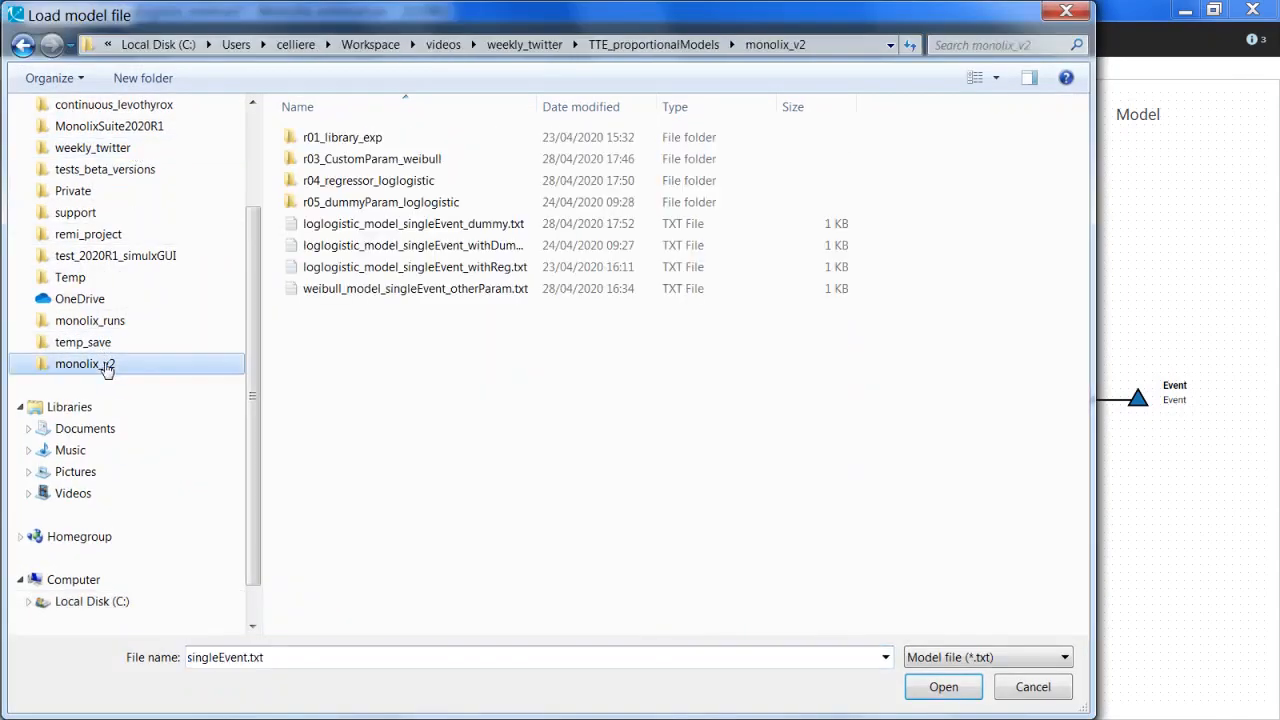
pyautogui.click(437, 226)
pyautogui.click(940, 688)
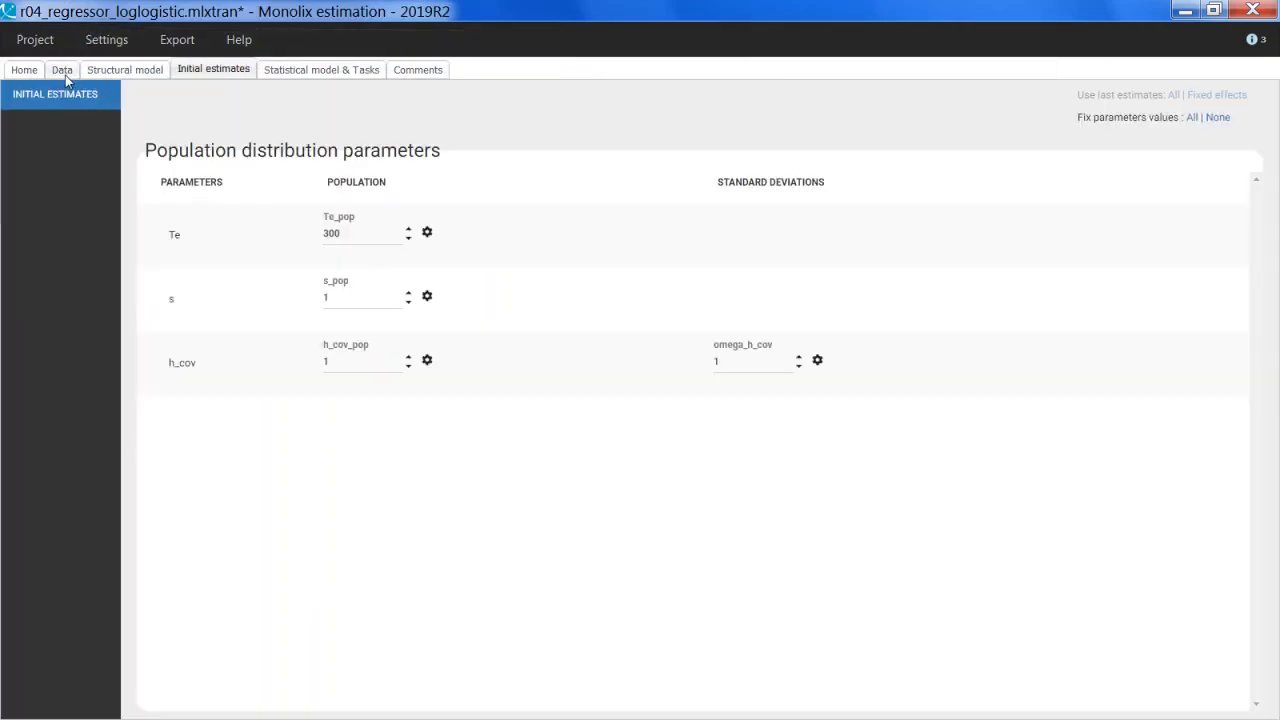
# Step: Tag the TRT data column as categorical covariate and AGE as continuous covariate, and accept the data set
pyautogui.click(63, 70)
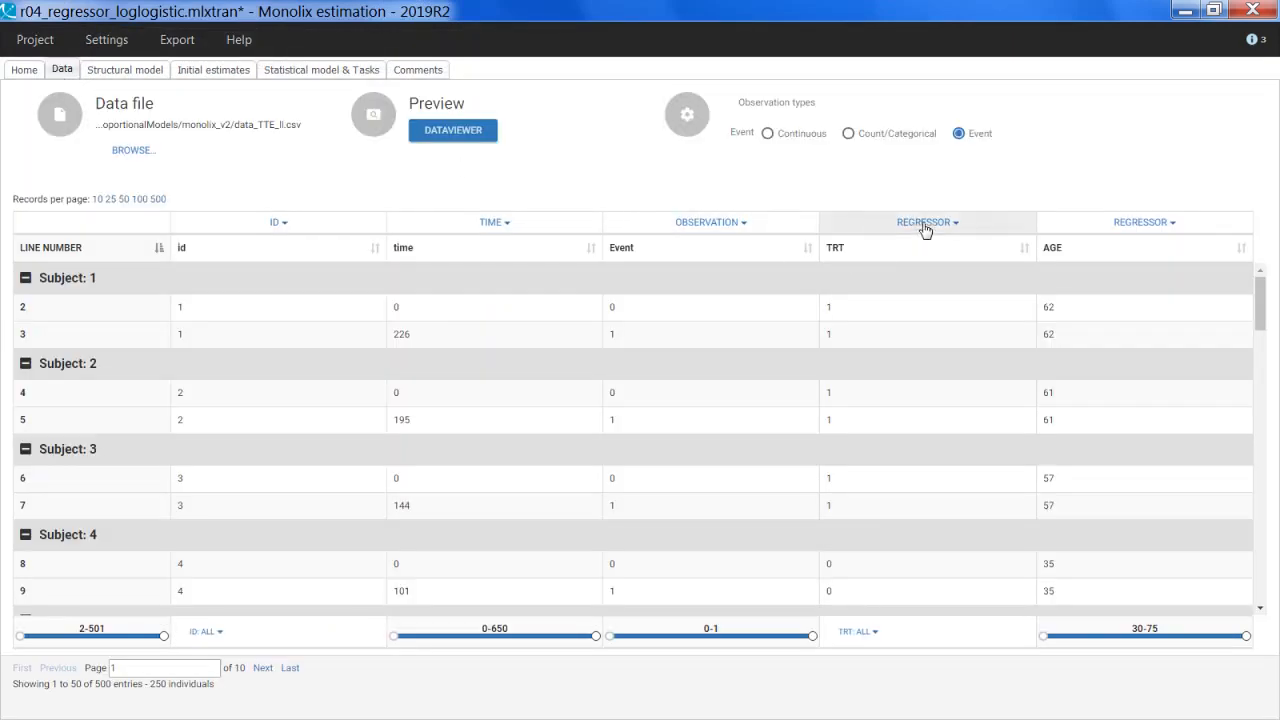
pyautogui.click(924, 224)
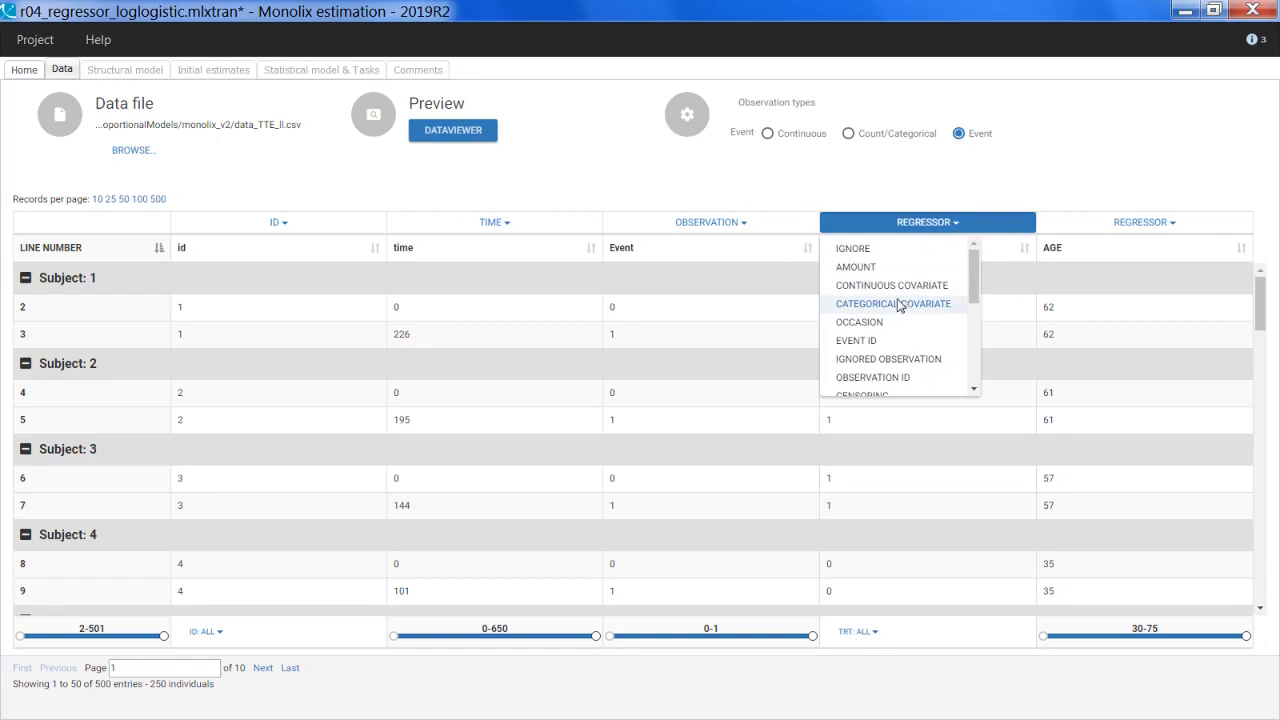
pyautogui.click(900, 304)
pyautogui.click(1150, 230)
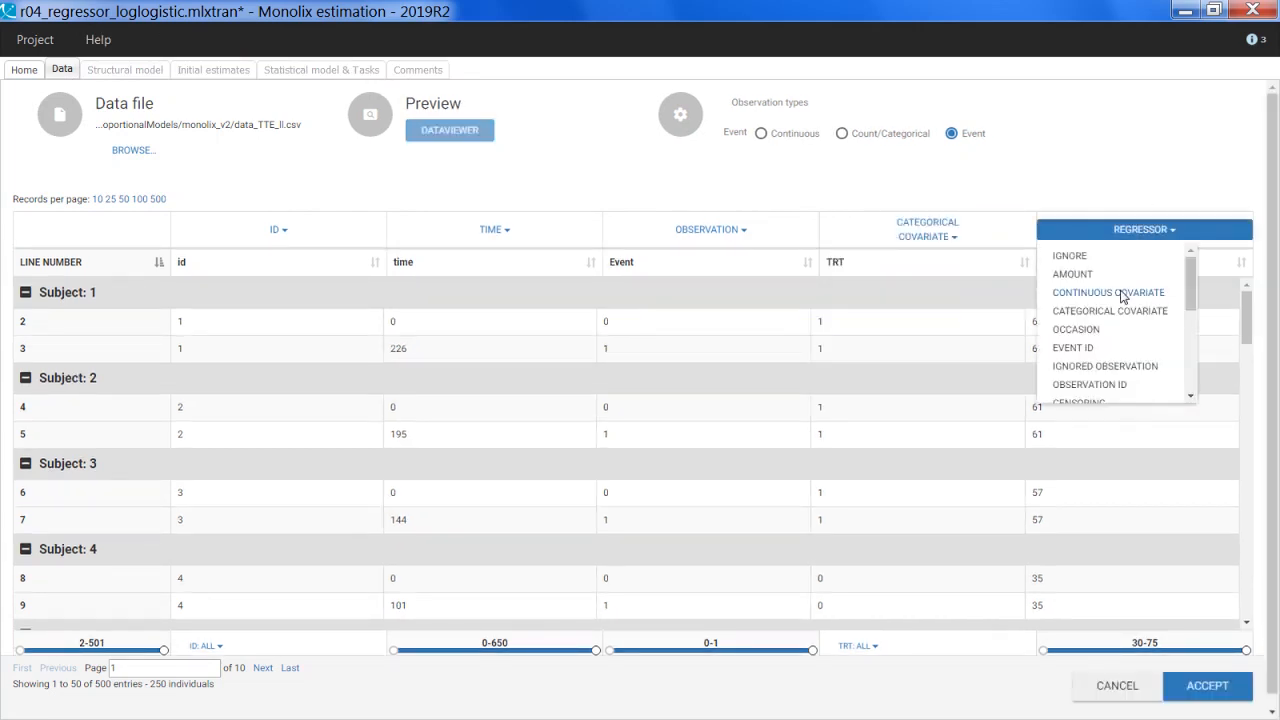
pyautogui.click(1122, 294)
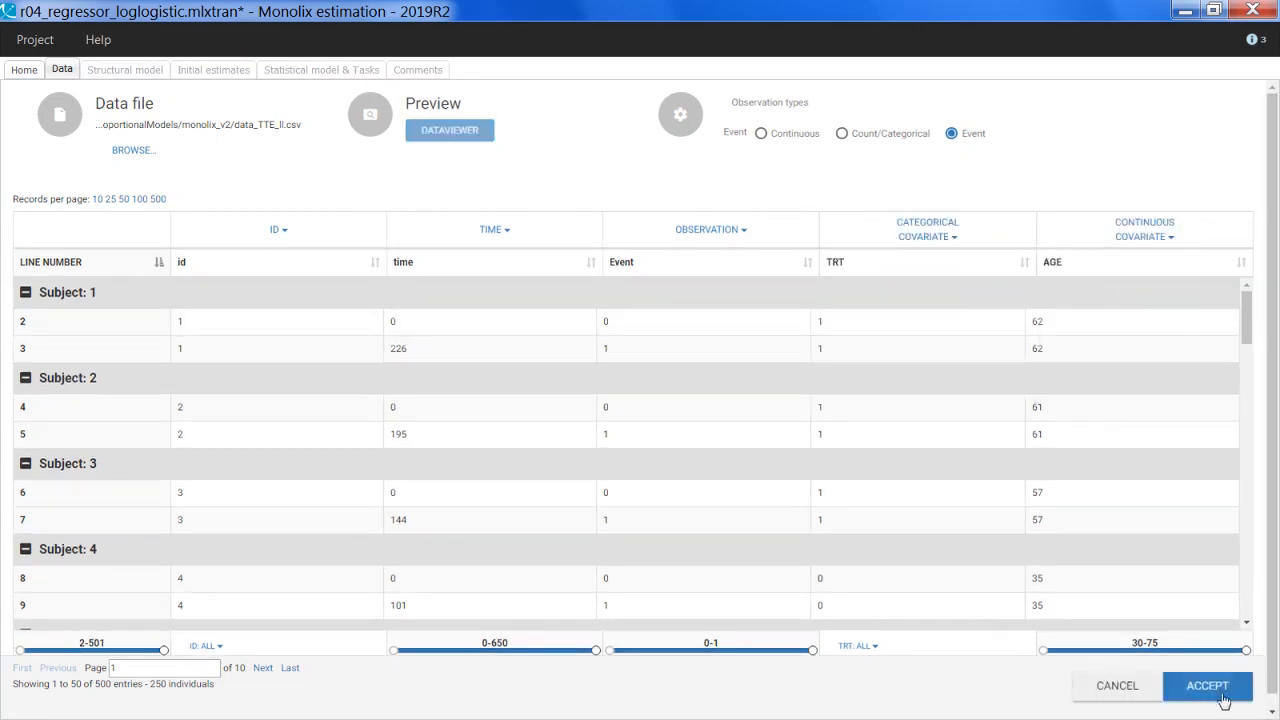
pyautogui.click(1220, 695)
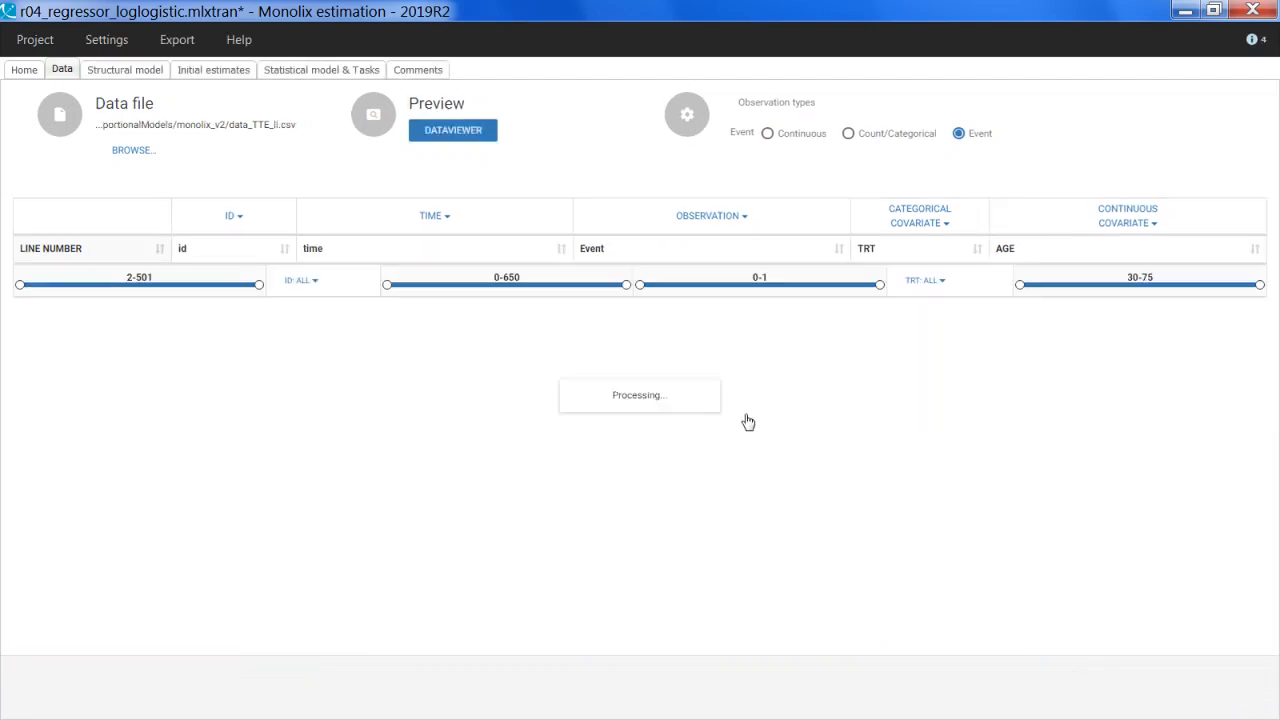
# Step: Remove the random effect from h_cov in the individual model and add the AGE and TRT covariate effects to it
pyautogui.click(313, 70)
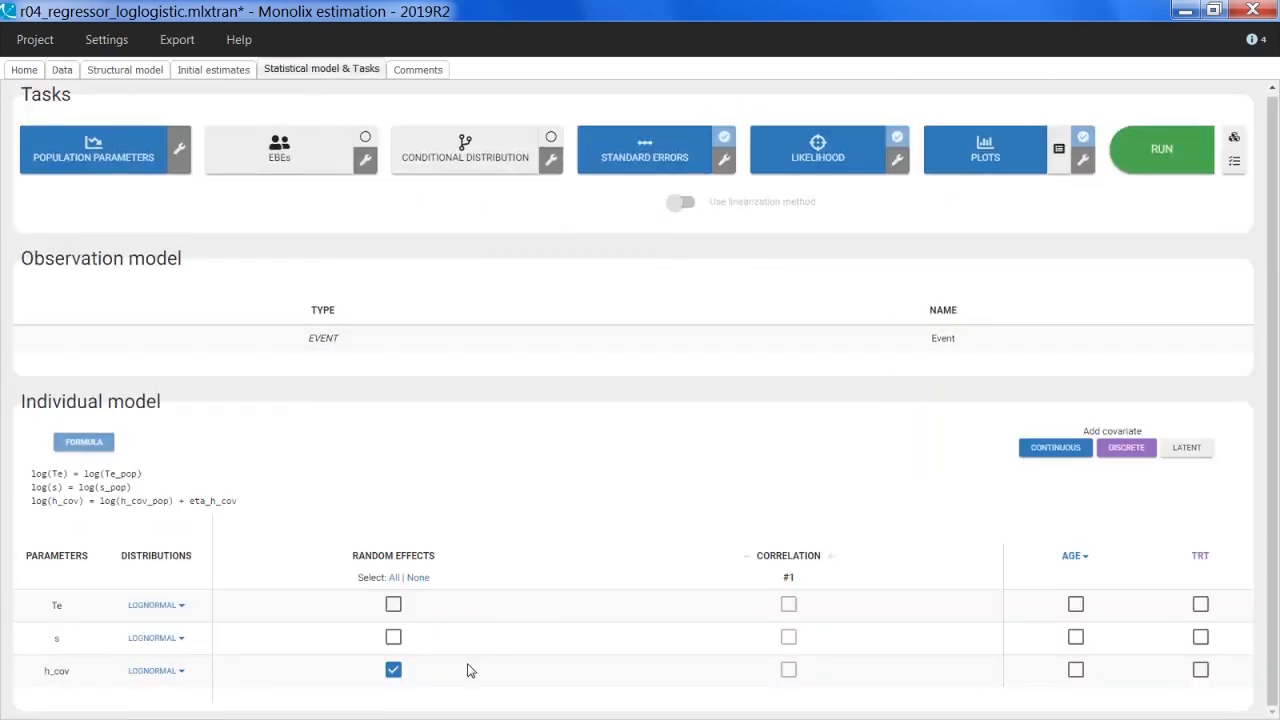
pyautogui.click(393, 671)
pyautogui.click(1076, 670)
pyautogui.click(1200, 670)
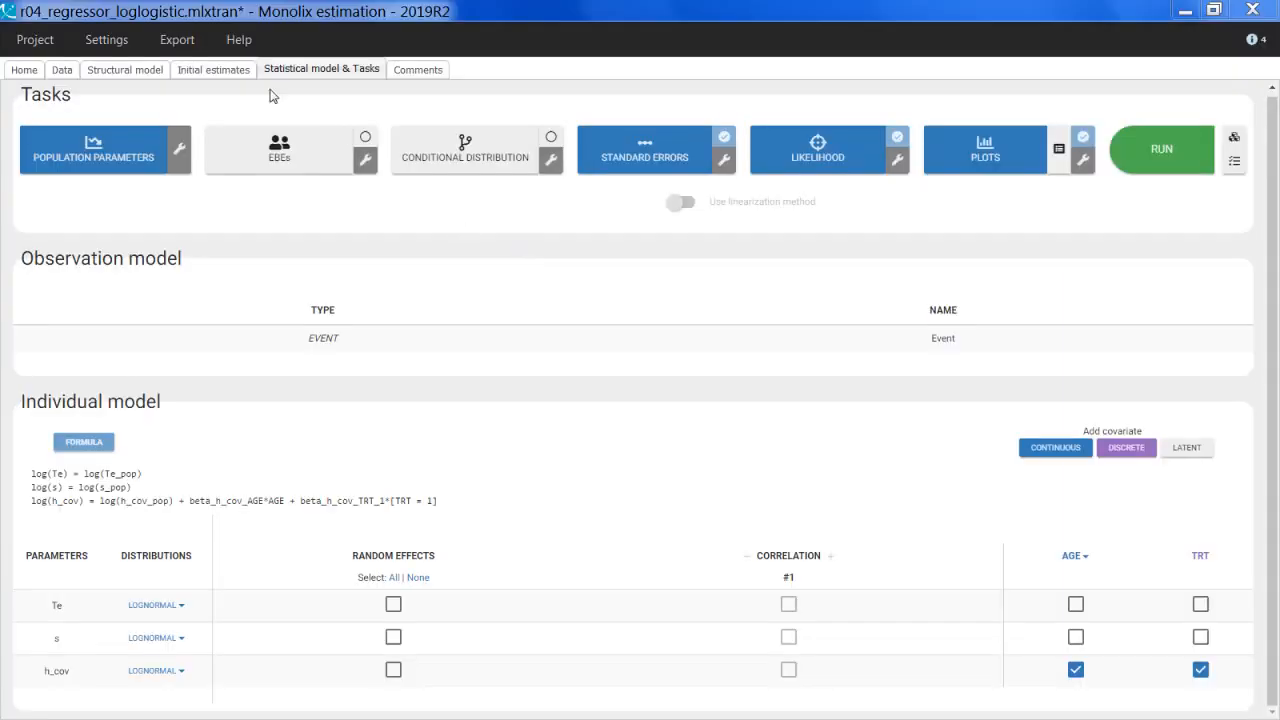
# Step: Set the estimation method of the population parameter h_cov_pop to Fixed in the initial estimates
pyautogui.click(209, 72)
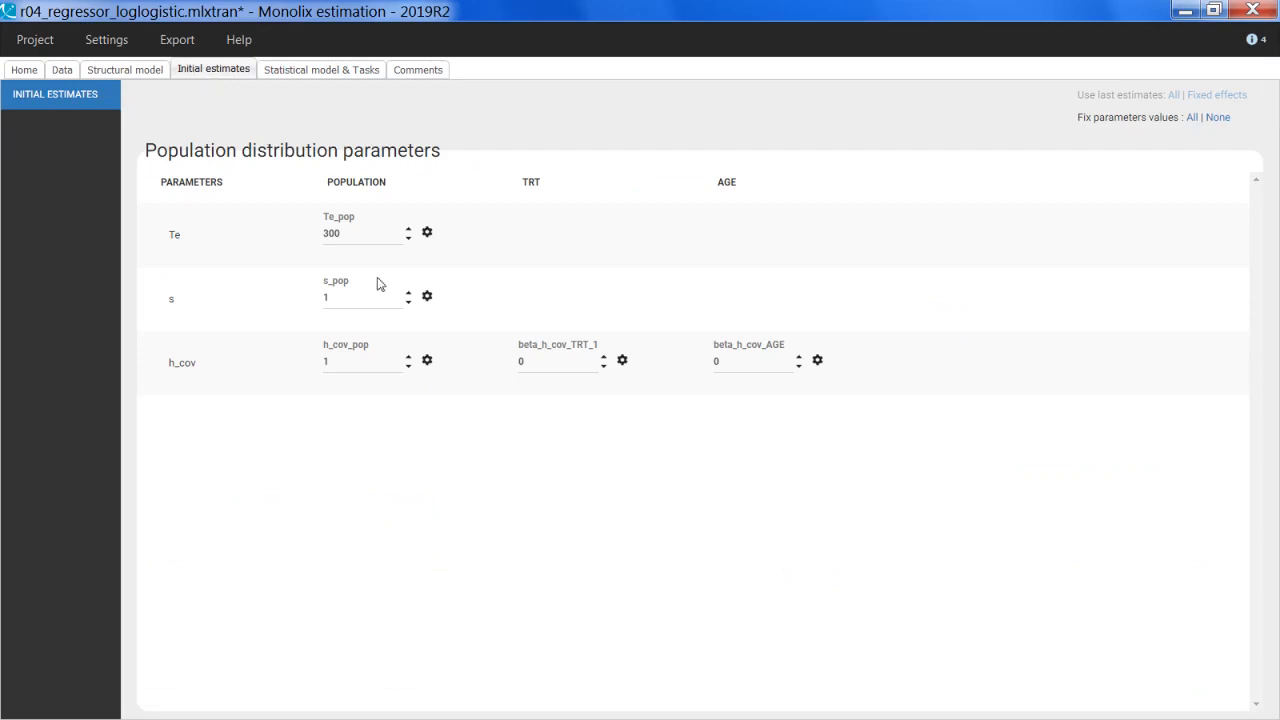
pyautogui.click(427, 362)
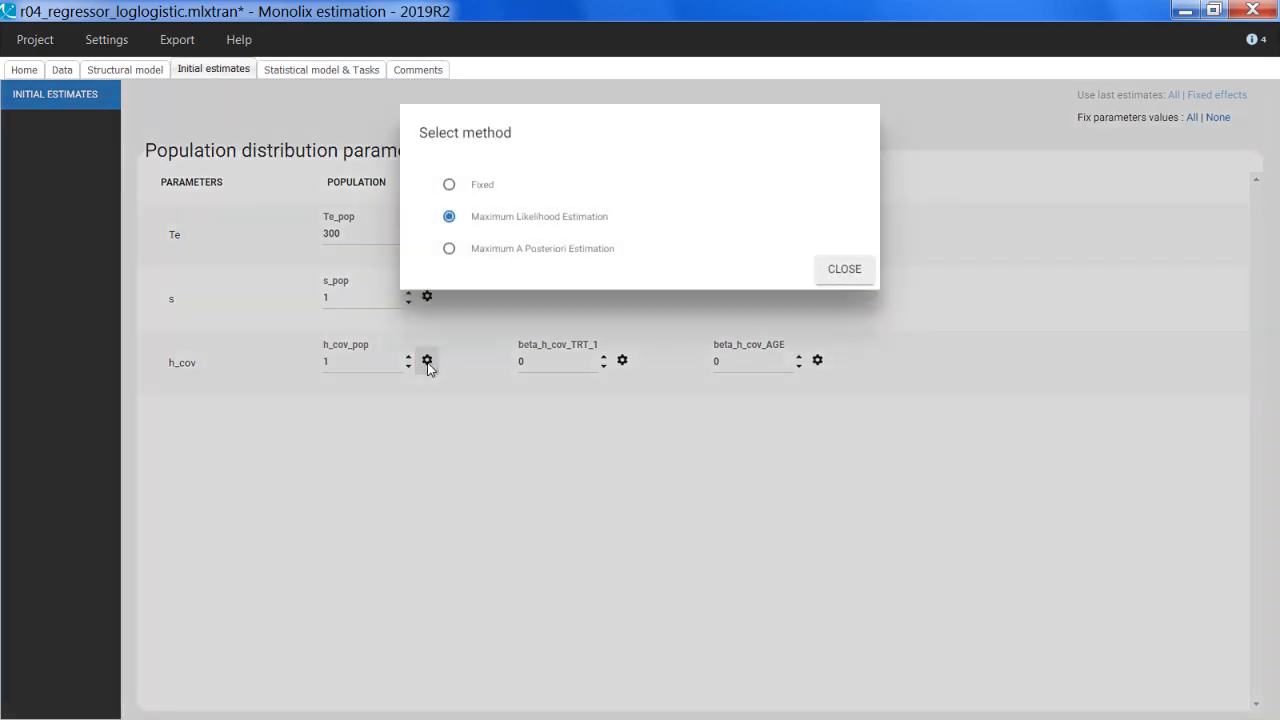
pyautogui.click(473, 190)
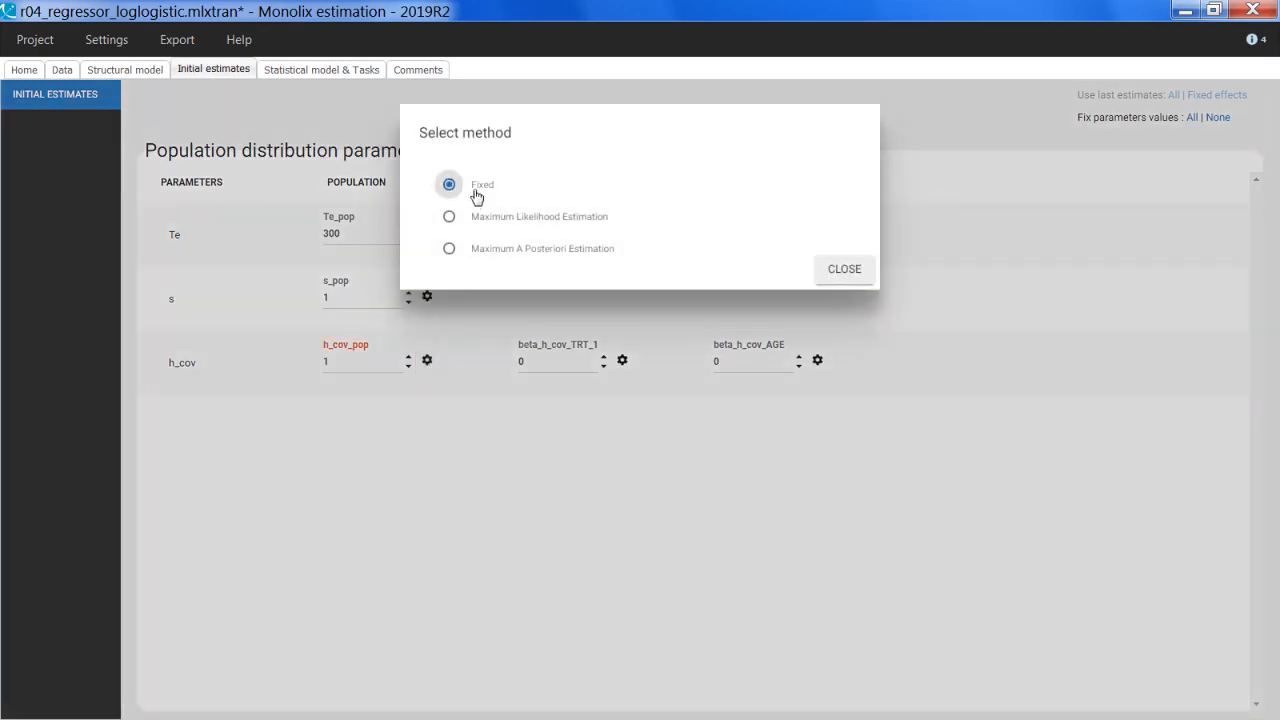
pyautogui.click(840, 269)
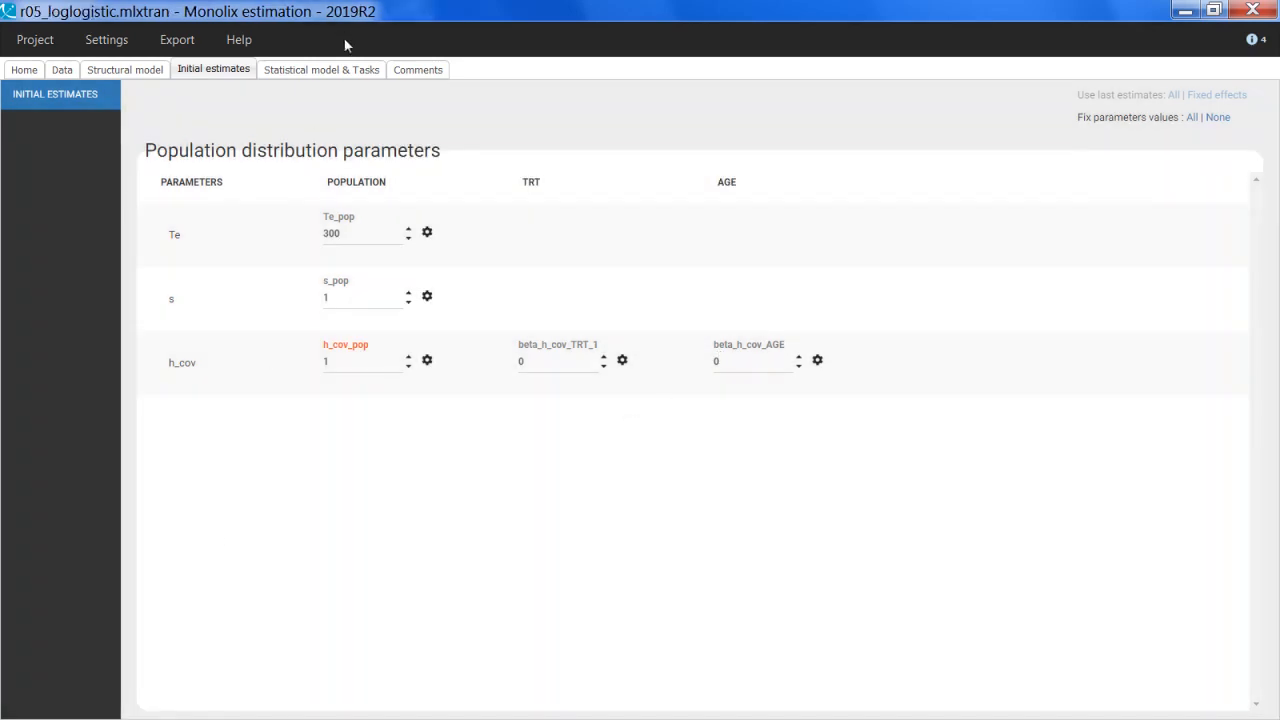
# Step: Run the estimation scenario for the h_cov model and examine the population parameter estimates and the covariate Wald tests
pyautogui.click(335, 69)
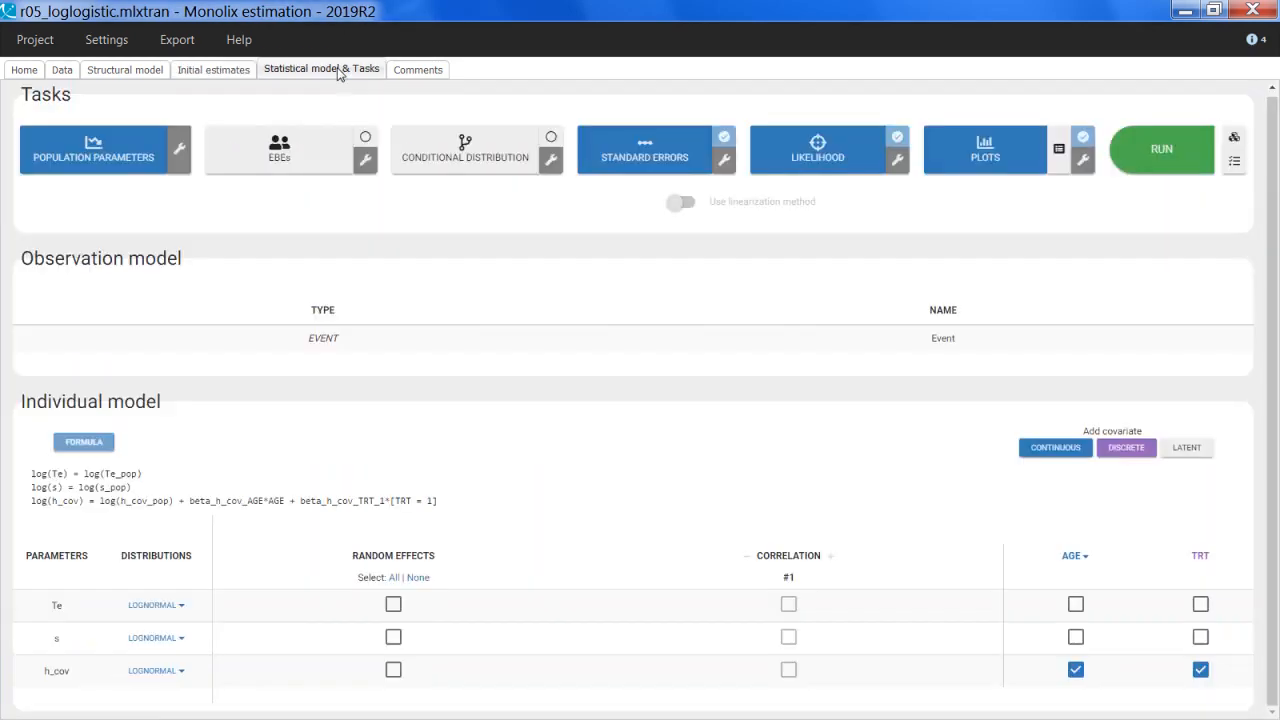
pyautogui.click(1163, 150)
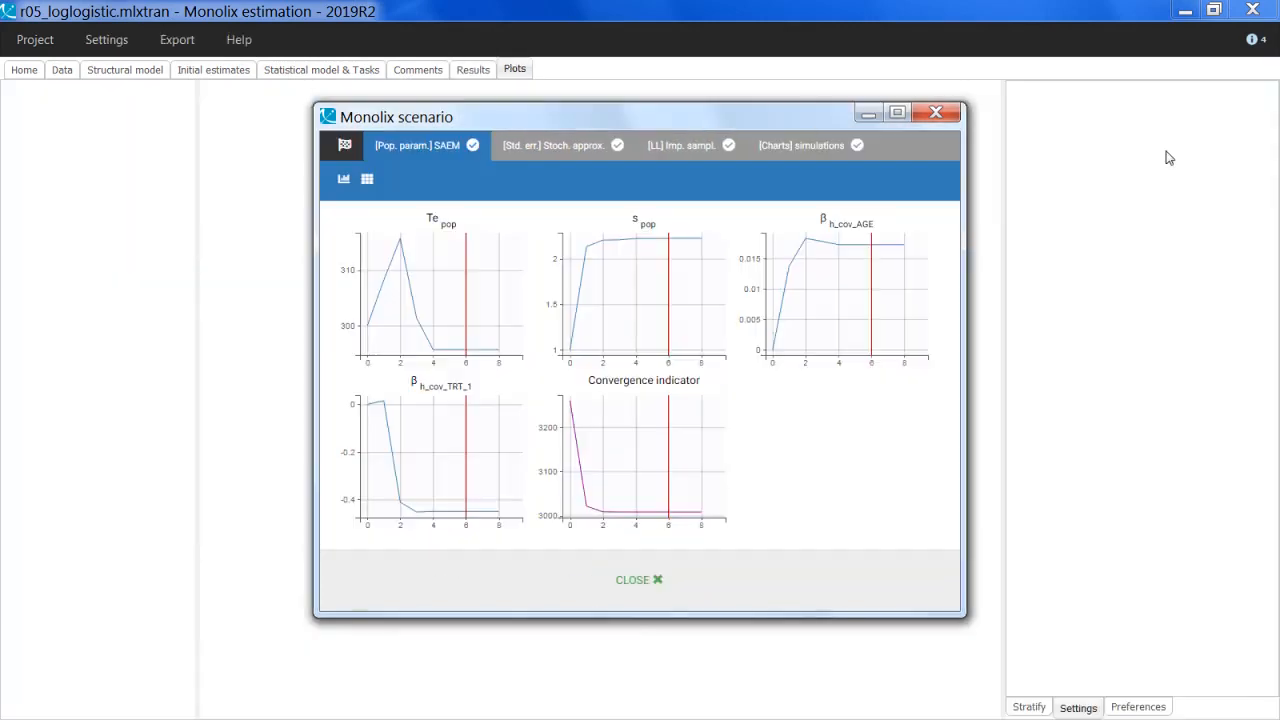
pyautogui.click(625, 580)
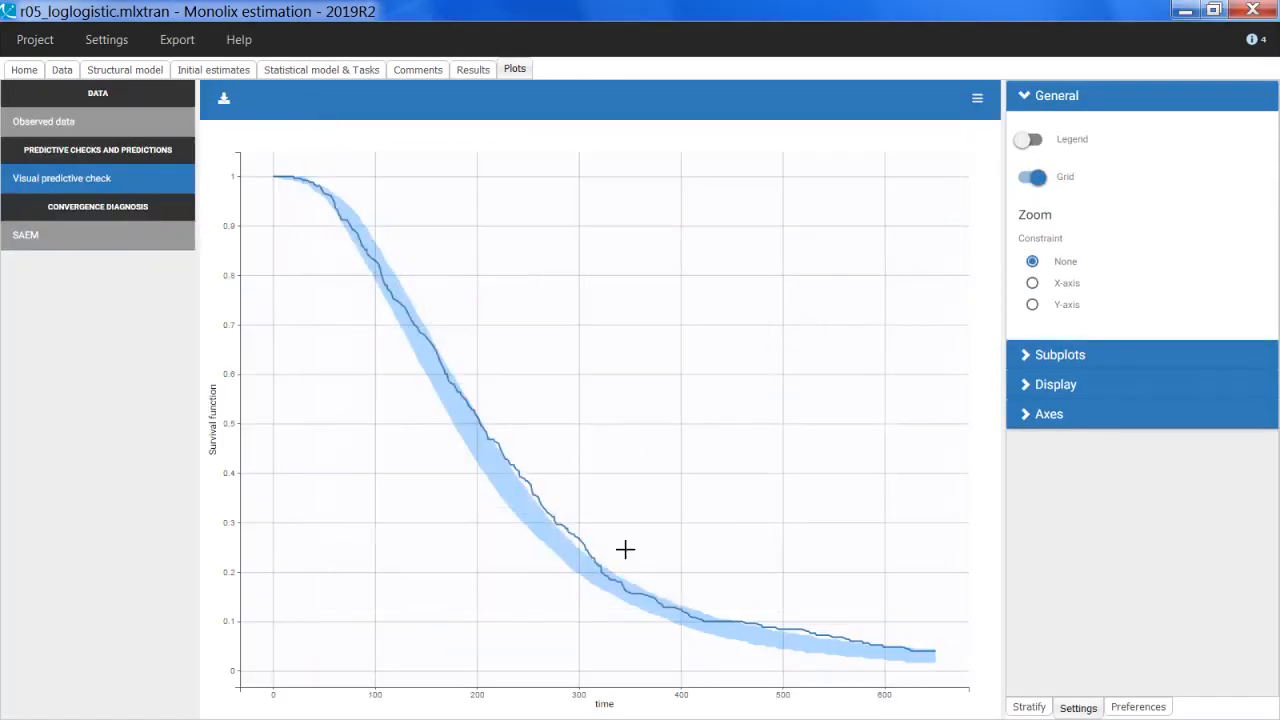
pyautogui.click(484, 70)
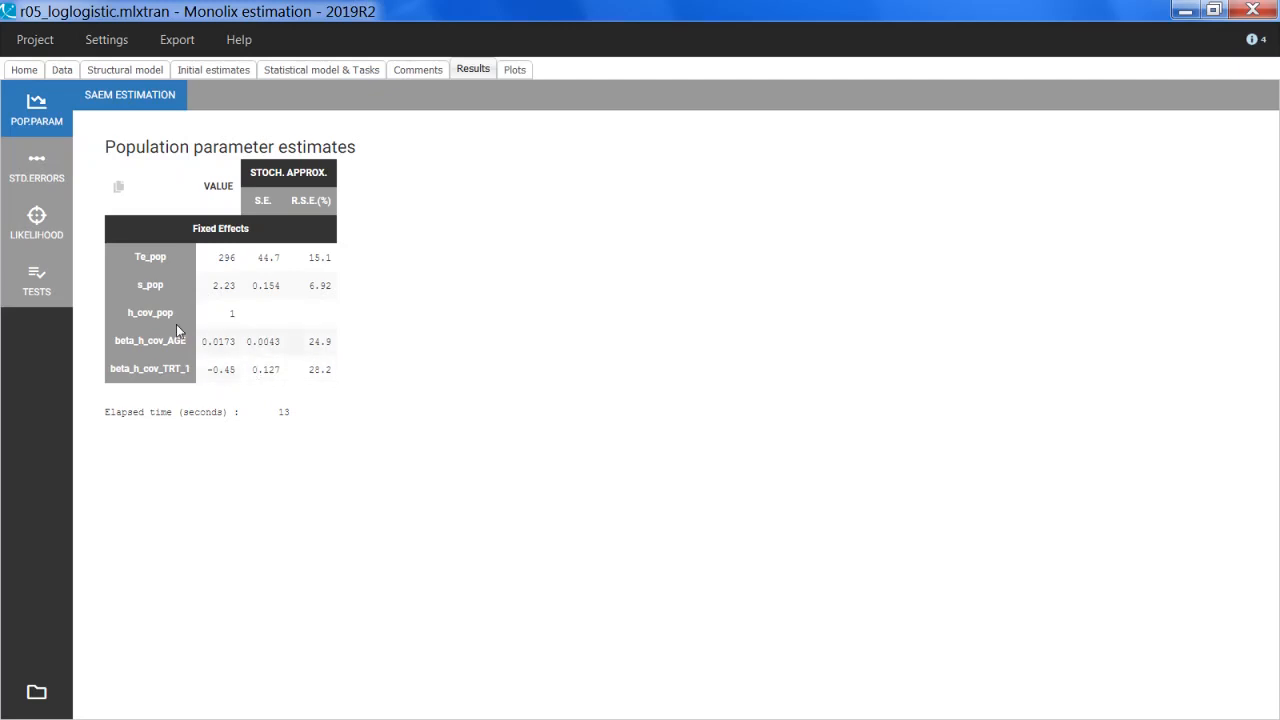
pyautogui.click(50, 287)
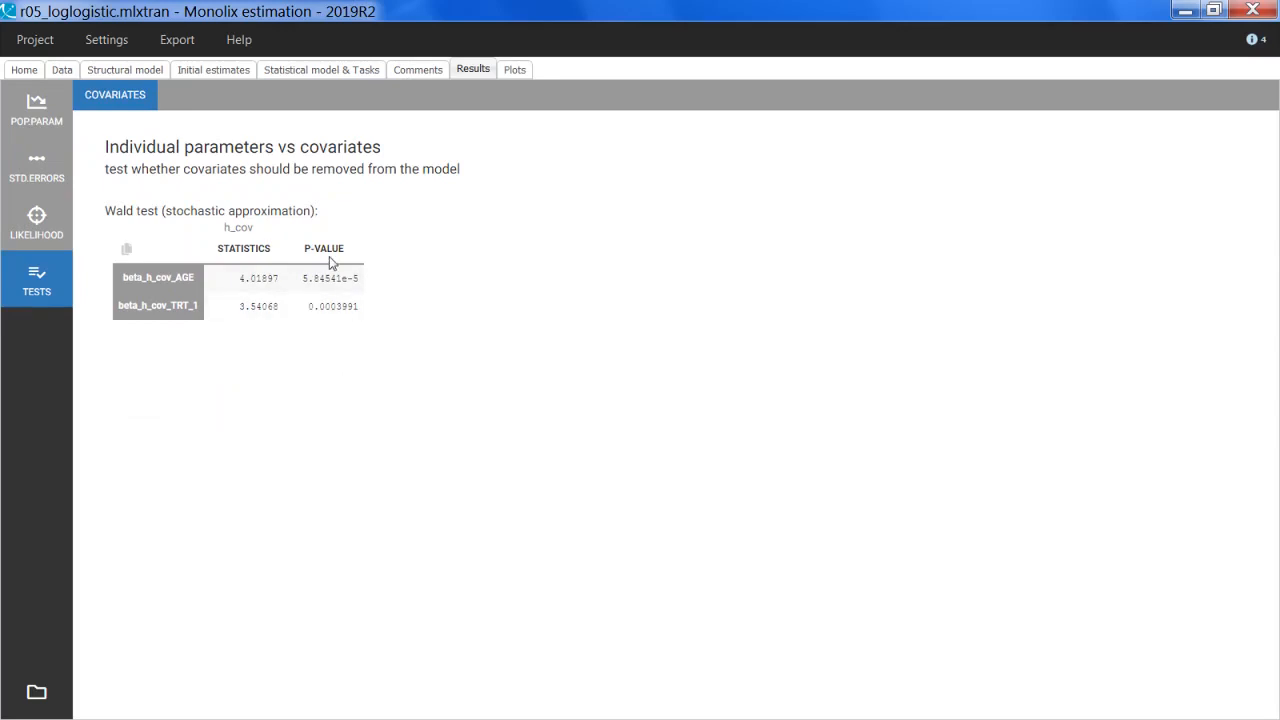
# Step: Open the model building initialization with automatic covariate model building for the current project
pyautogui.click(354, 69)
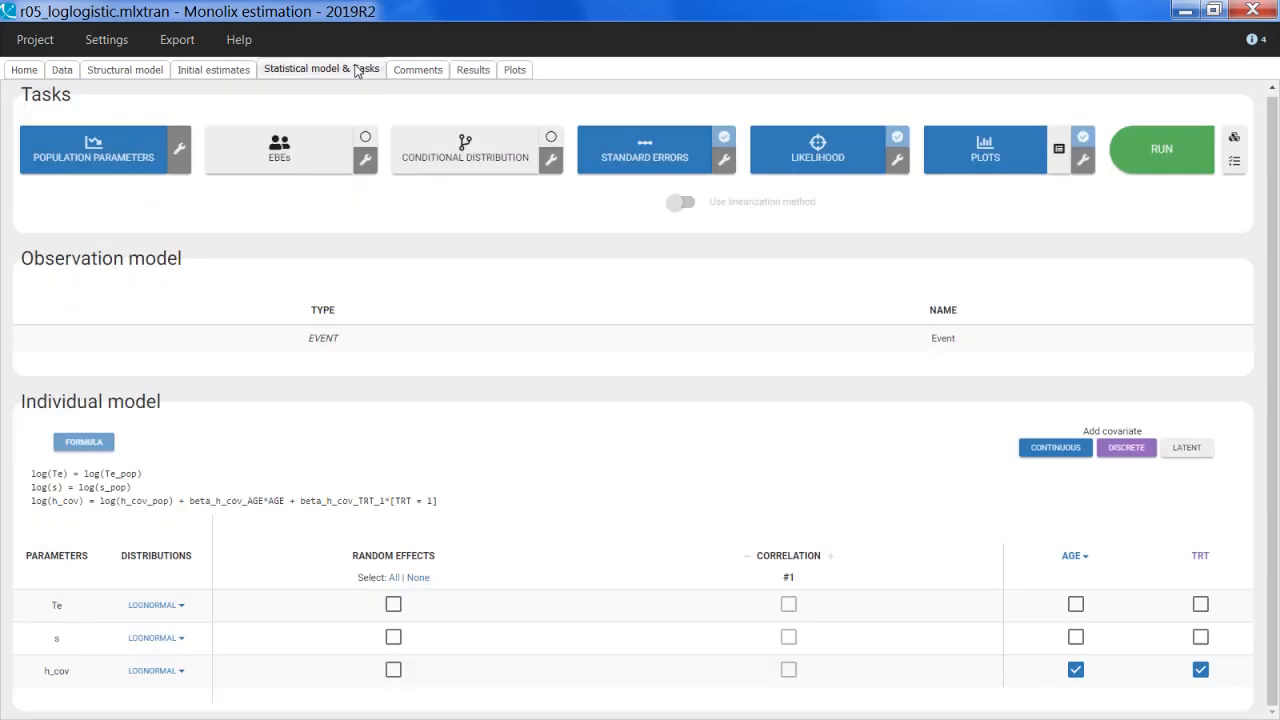
pyautogui.click(1238, 138)
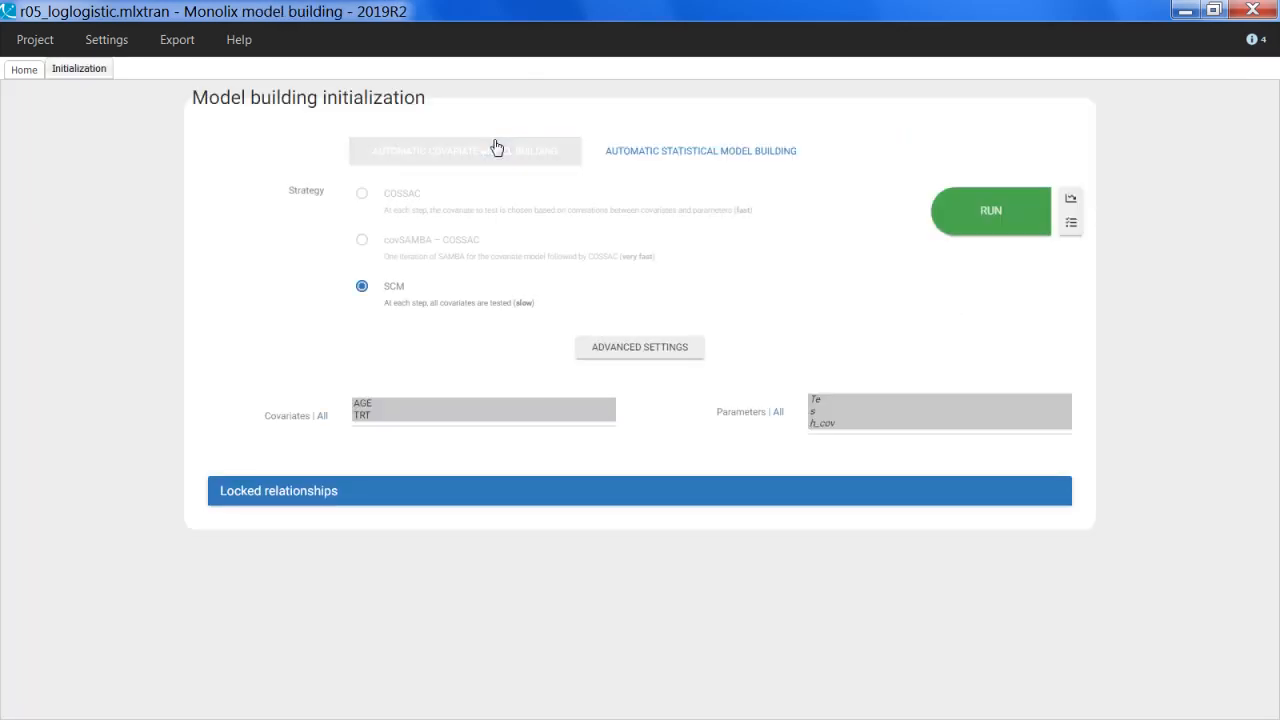